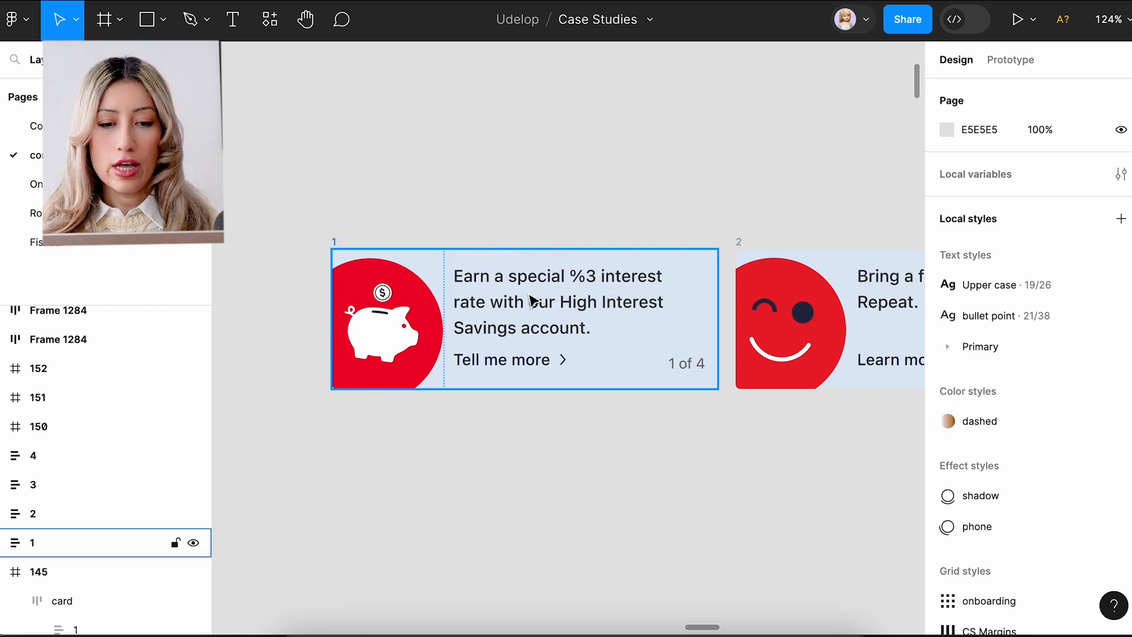
Wrap the four promo cards 1 to 4 together in one horizontal auto layout frame
{"action": "scroll", "coordinate": [542, 305], "scroll_direction": "right", "scroll_amount": 10}
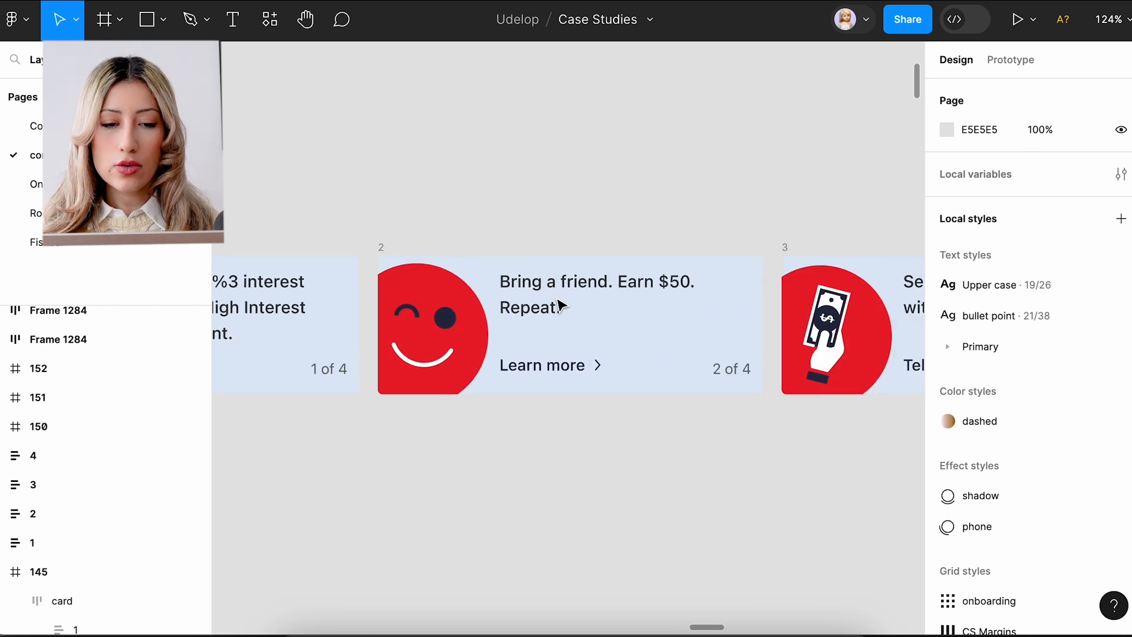
{"action": "scroll", "coordinate": [561, 305], "scroll_direction": "left", "scroll_amount": 3}
{"action": "scroll", "coordinate": [561, 305], "scroll_direction": "right", "scroll_amount": 15}
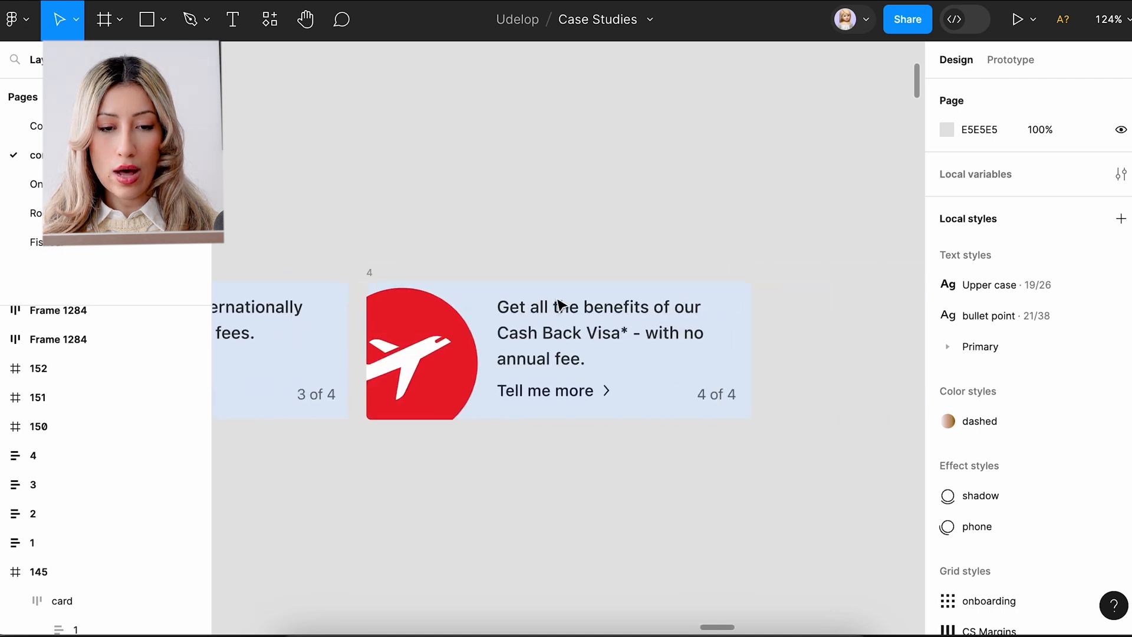
{"action": "scroll", "coordinate": [560, 305], "scroll_direction": "left", "scroll_amount": 10}
{"action": "scroll", "coordinate": [559, 301], "scroll_direction": "down", "scroll_amount": 10}
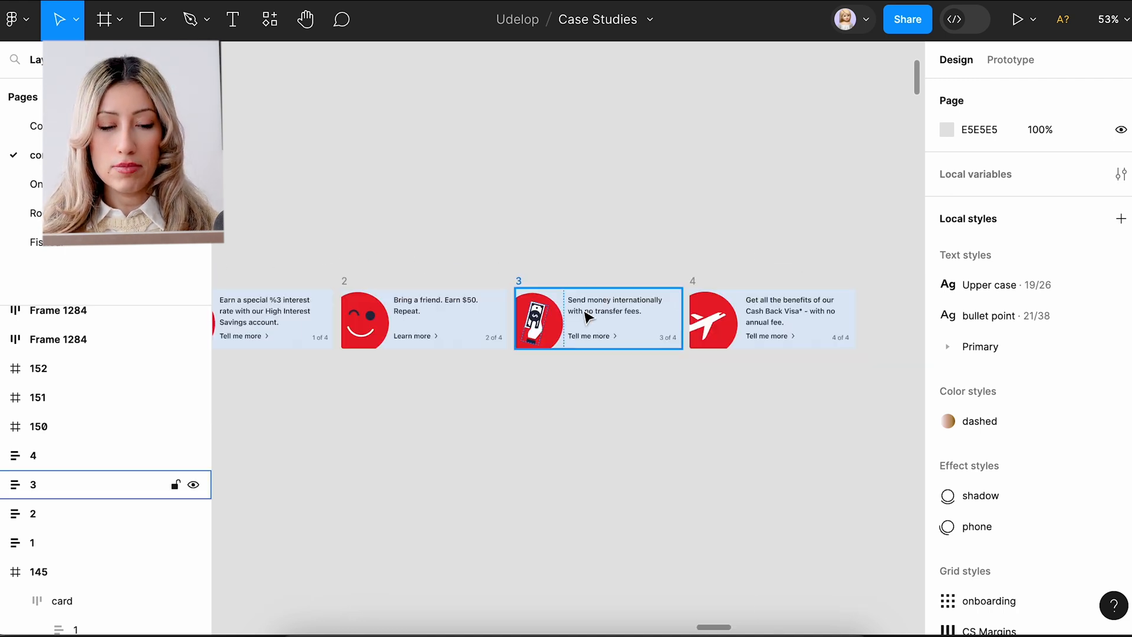
{"action": "left_click_drag", "start_coordinate": [803, 365], "coordinate": [278, 251]}
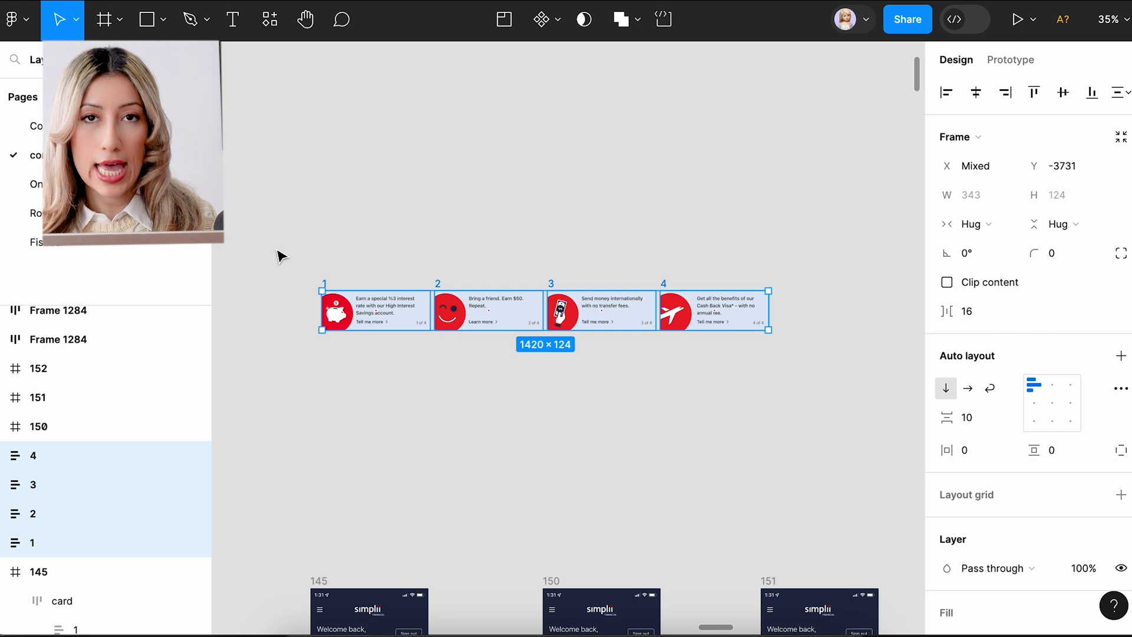
{"action": "key", "text": "shift+a"}
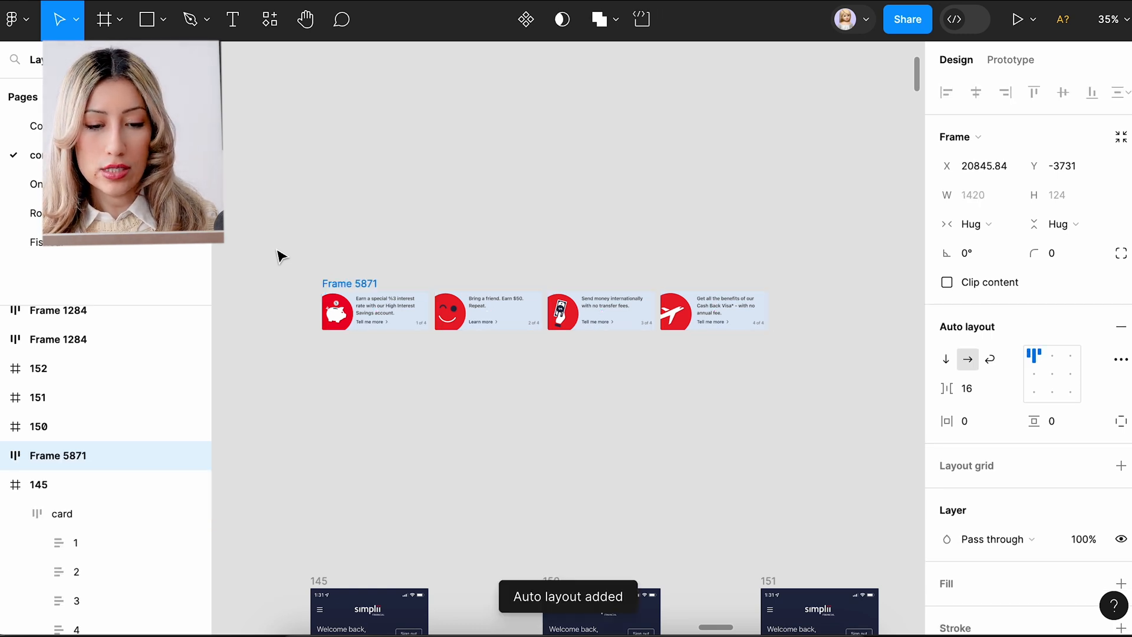
Rename the auto layout frame holding the four promo cards to "cards"
{"action": "scroll", "coordinate": [277, 254], "scroll_direction": "up", "scroll_amount": 5}
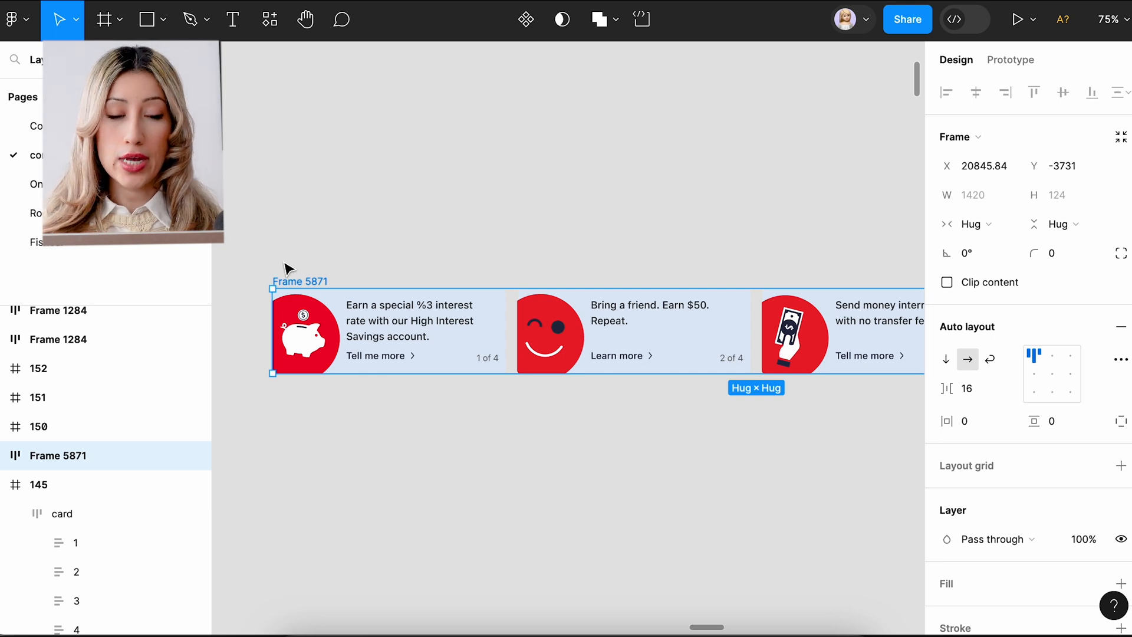
{"action": "double_click", "coordinate": [322, 282]}
{"action": "type", "text": "cards"}
{"action": "key", "text": "Return"}
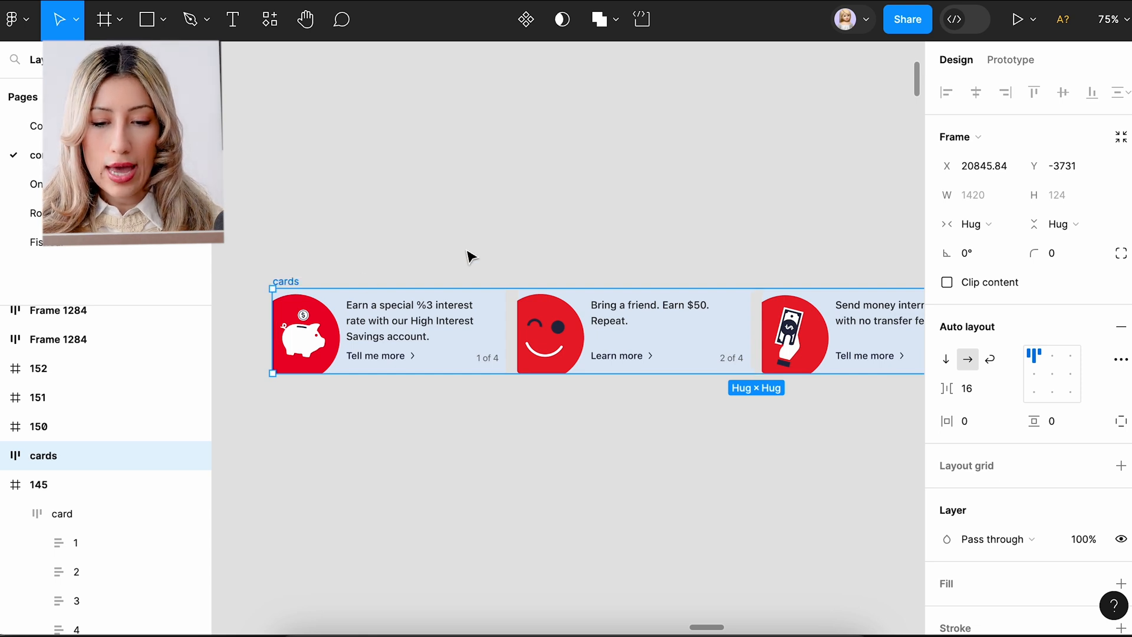
Duplicate phone frame 145 and place the copy on the empty canvas just left of the cards frame
{"action": "scroll", "coordinate": [470, 257], "scroll_direction": "down", "scroll_amount": 3}
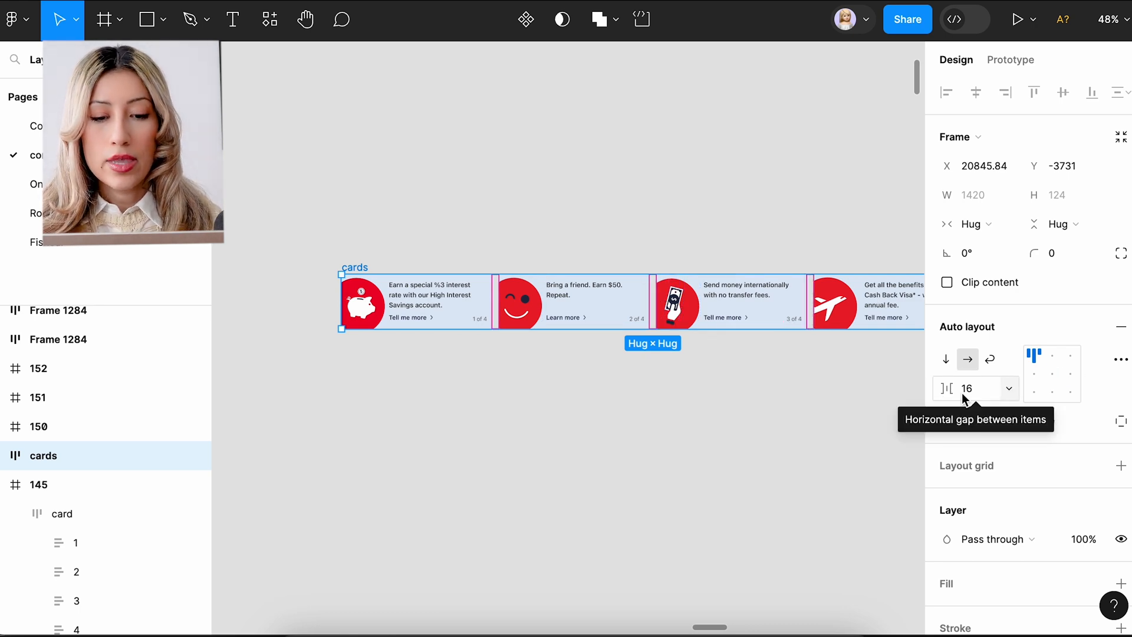
{"action": "scroll", "coordinate": [666, 400], "scroll_direction": "down", "scroll_amount": 5}
{"action": "scroll", "coordinate": [665, 400], "scroll_direction": "down", "scroll_amount": 3}
{"action": "left_click_drag", "start_coordinate": [463, 387], "coordinate": [375, 167]}
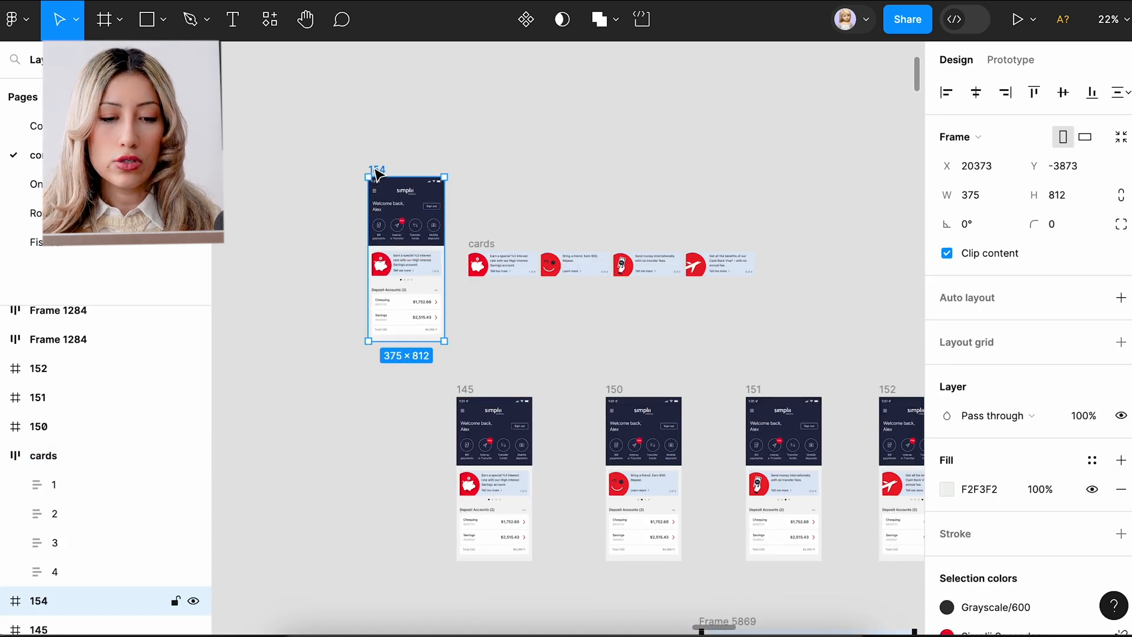
Delete the existing promo card row from phone frame 154
{"action": "scroll", "coordinate": [375, 172], "scroll_direction": "up", "scroll_amount": 5}
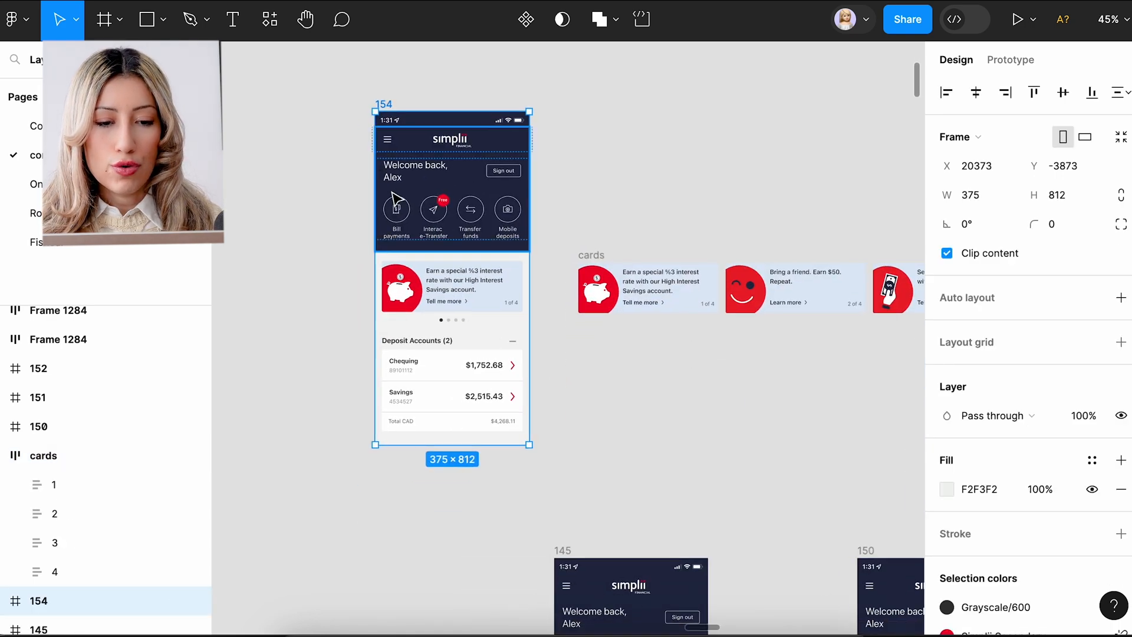
{"action": "scroll", "coordinate": [403, 196], "scroll_direction": "up", "scroll_amount": 3}
{"action": "left_click", "coordinate": [443, 372]}
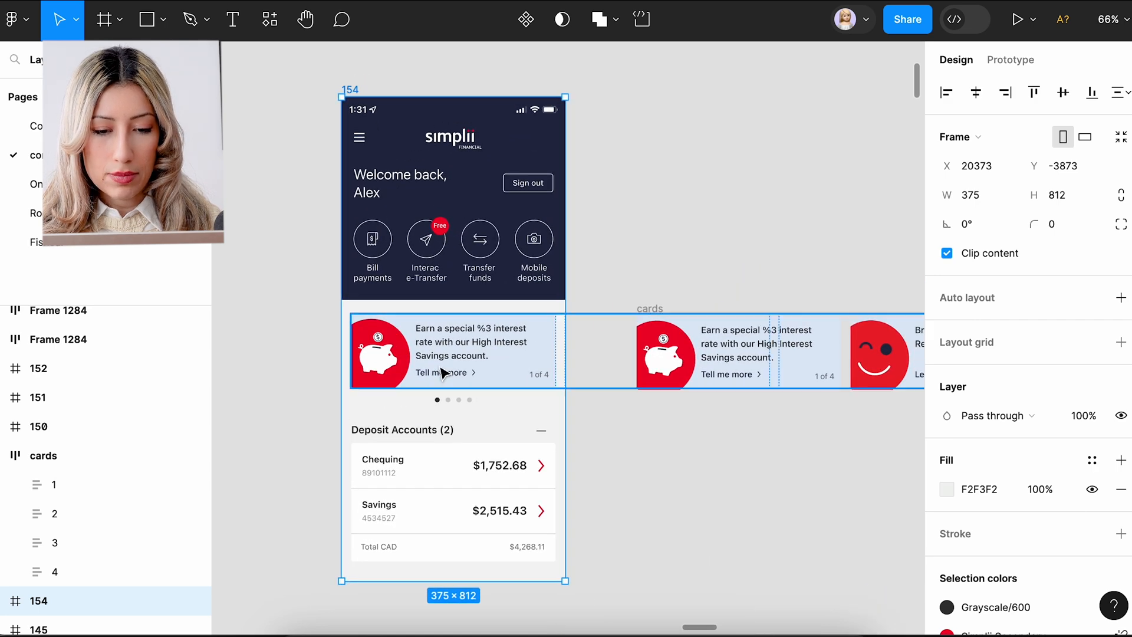
{"action": "key", "text": "Delete"}
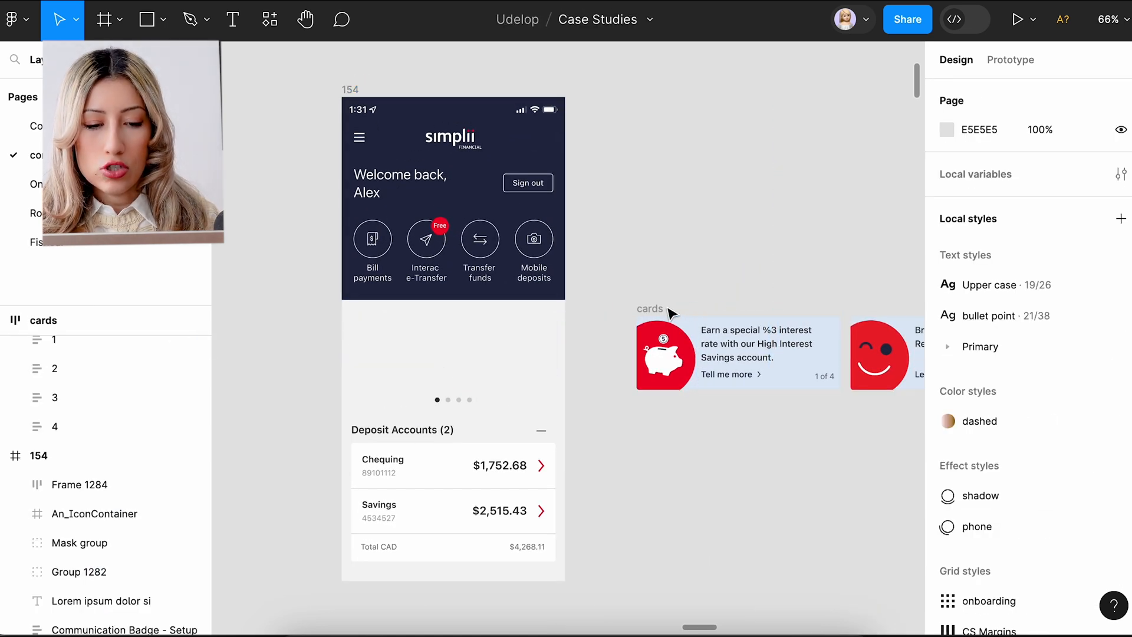
Move the cards frame into phone frame 154 above the pagination dots, at X 16 and Y 360
{"action": "left_click_drag", "start_coordinate": [649, 309], "coordinate": [374, 309]}
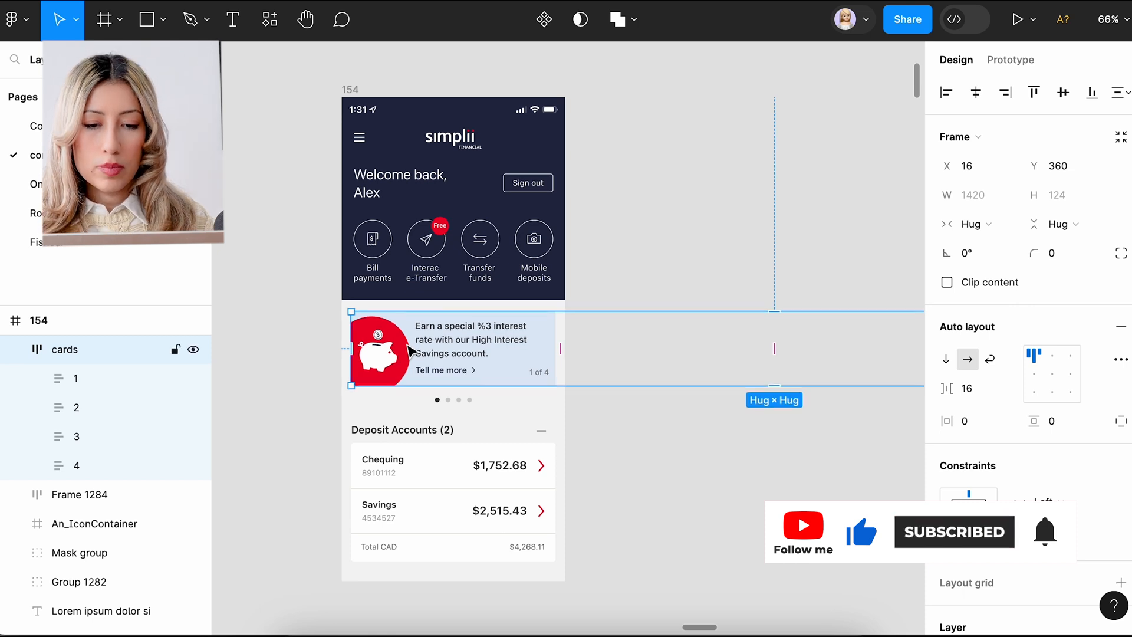
{"action": "left_click", "coordinate": [662, 410]}
{"action": "scroll", "coordinate": [662, 410], "scroll_direction": "right", "scroll_amount": 5}
{"action": "scroll", "coordinate": [662, 411], "scroll_direction": "left", "scroll_amount": 6}
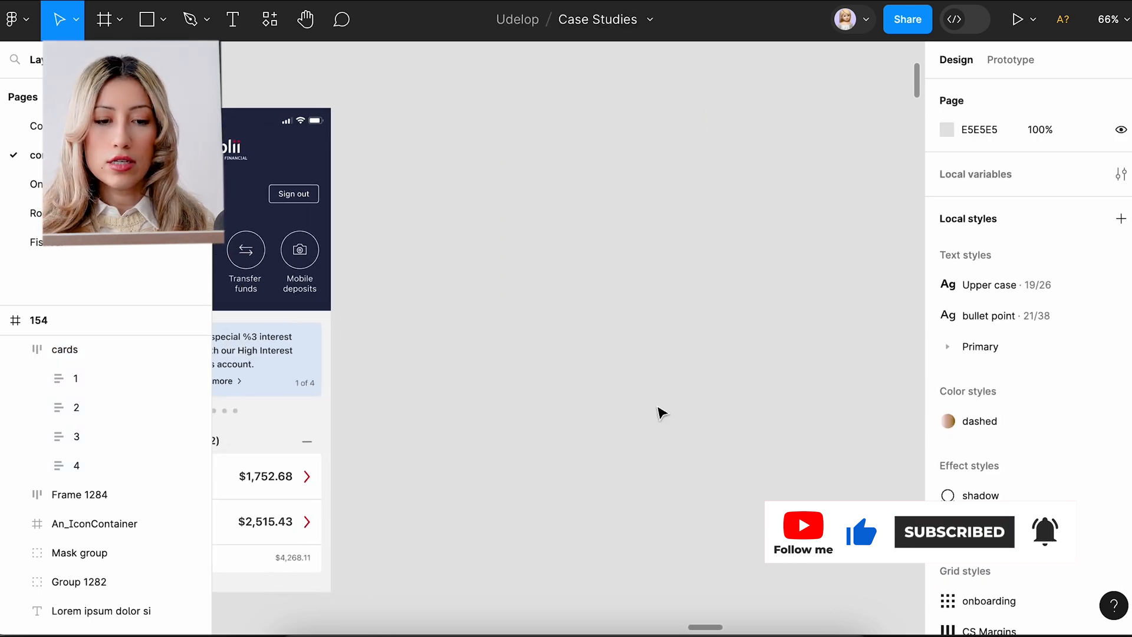
Turn off Clip content on phone frame 154 to inspect the cards beyond its edge, and turn it back on
{"action": "left_click", "coordinate": [356, 89]}
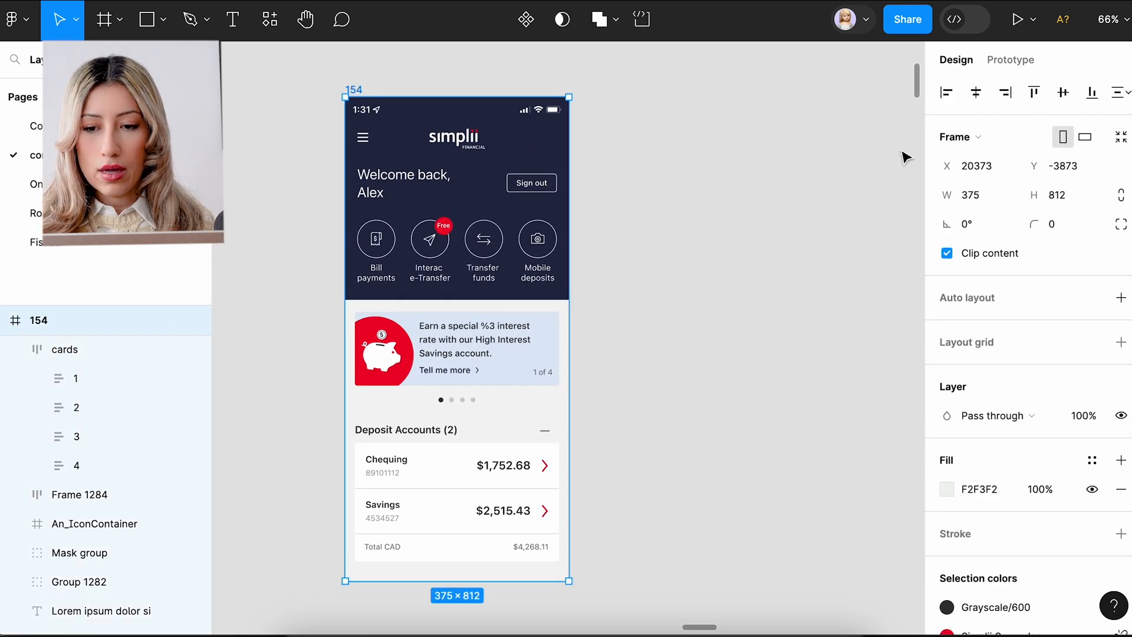
{"action": "left_click", "coordinate": [947, 253]}
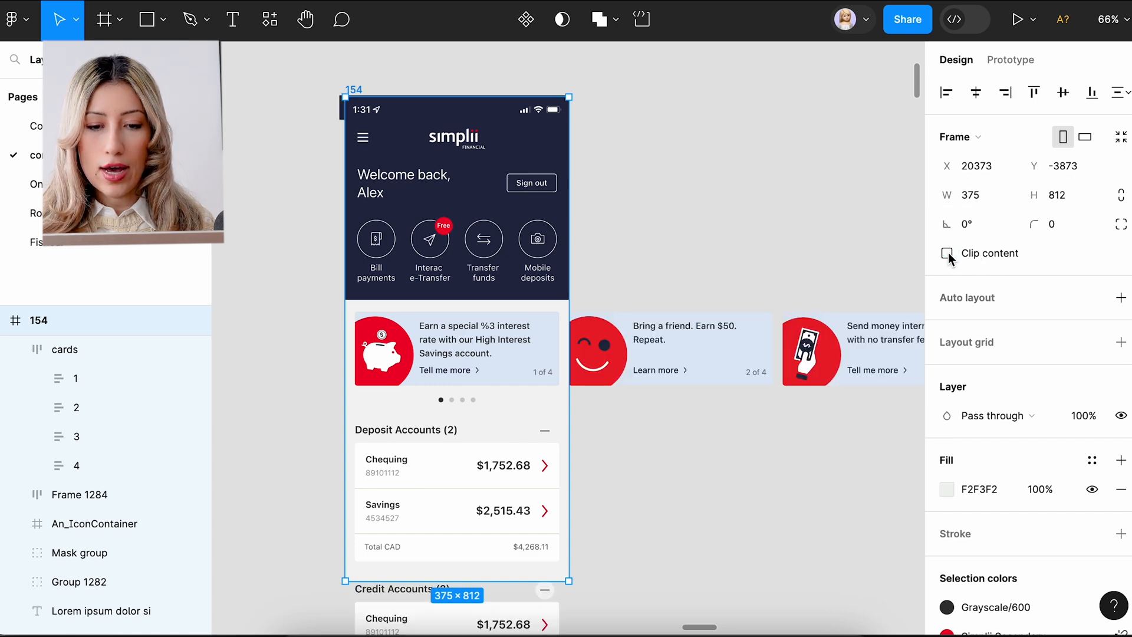
{"action": "scroll", "coordinate": [843, 277], "scroll_direction": "right", "scroll_amount": 5}
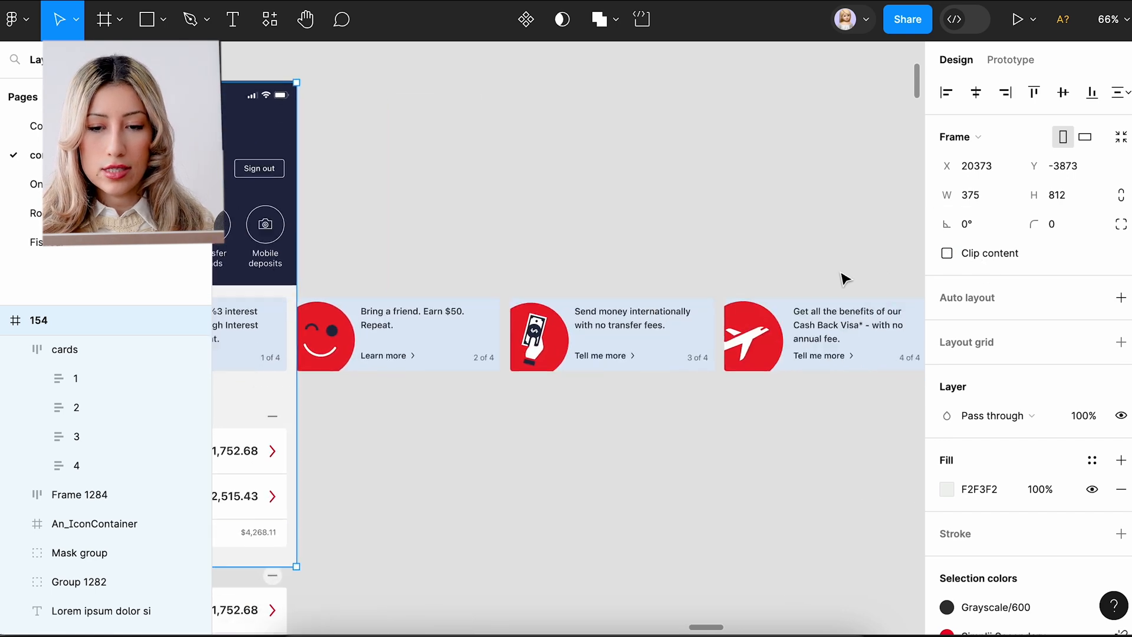
{"action": "scroll", "coordinate": [843, 277], "scroll_direction": "right", "scroll_amount": 5}
{"action": "scroll", "coordinate": [842, 277], "scroll_direction": "left", "scroll_amount": 8}
{"action": "scroll", "coordinate": [842, 277], "scroll_direction": "up", "scroll_amount": 2}
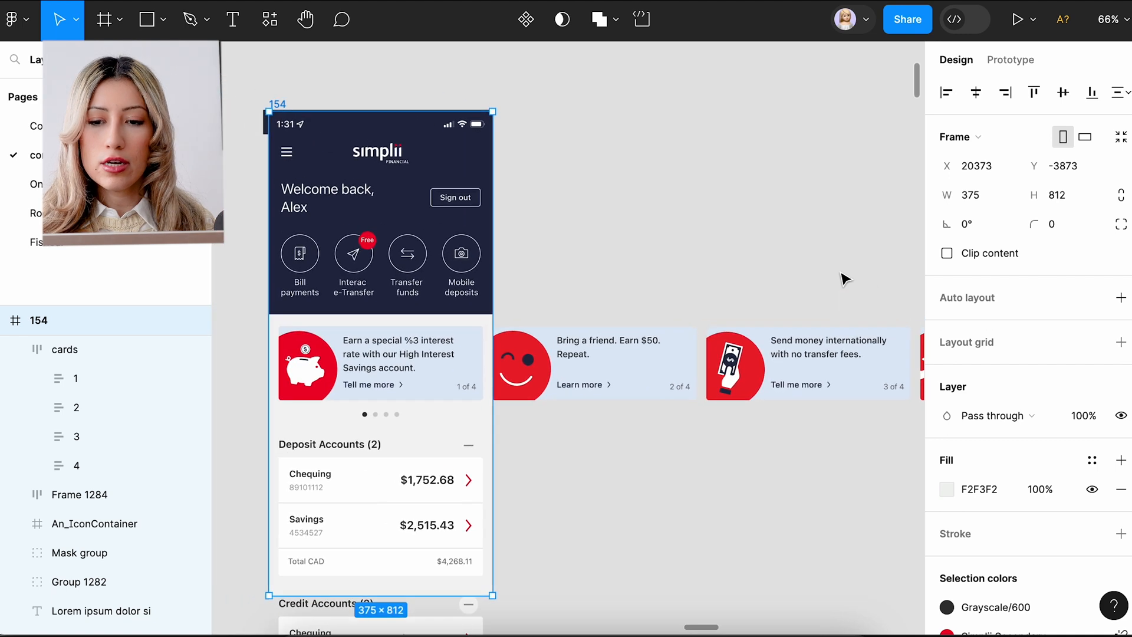
{"action": "left_click", "coordinate": [947, 253]}
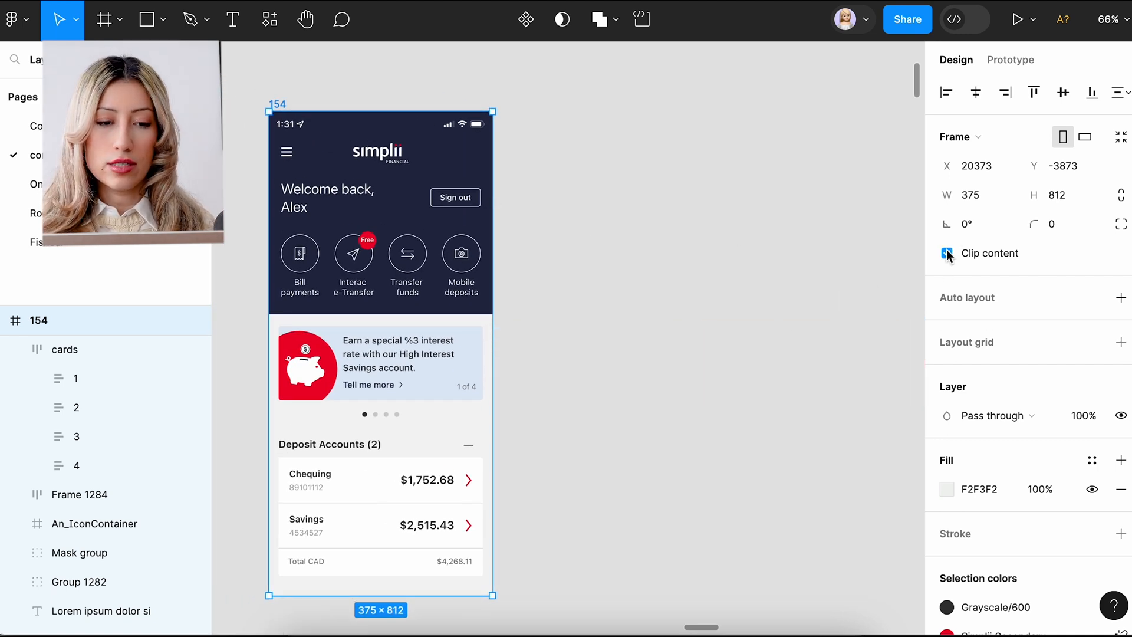
{"action": "left_click", "coordinate": [565, 336]}
Move phone frame 154 up into empty canvas at about X 20392, Y -4276, and rename it 1
{"action": "scroll", "coordinate": [566, 334], "scroll_direction": "down", "scroll_amount": 2}
{"action": "scroll", "coordinate": [566, 334], "scroll_direction": "left", "scroll_amount": 1}
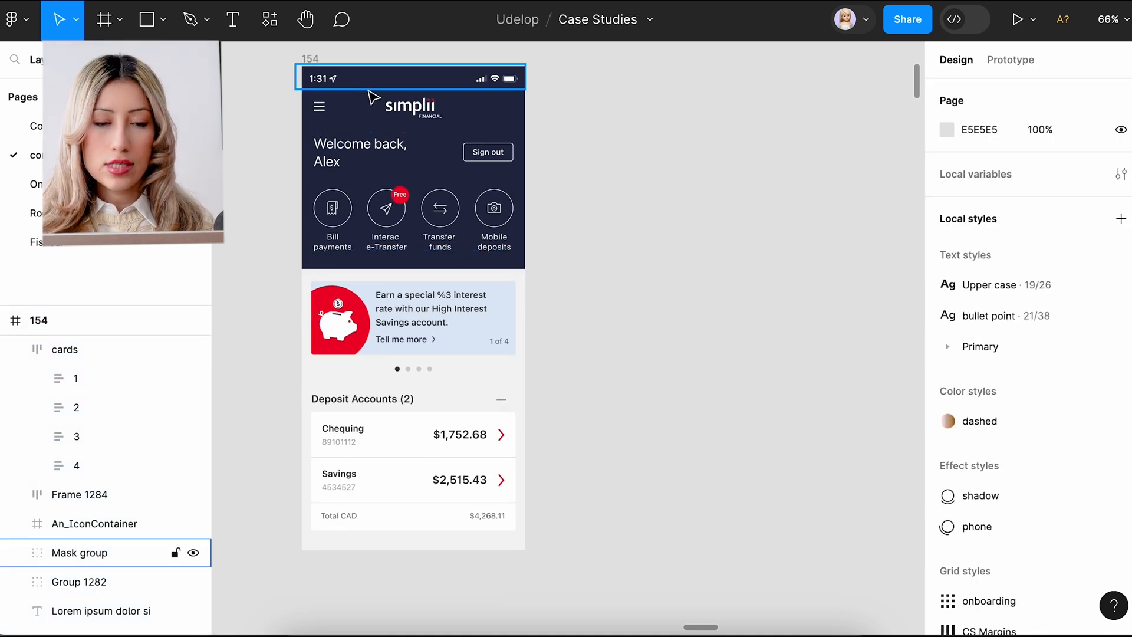
{"action": "scroll", "coordinate": [361, 233], "scroll_direction": "down", "scroll_amount": 3}
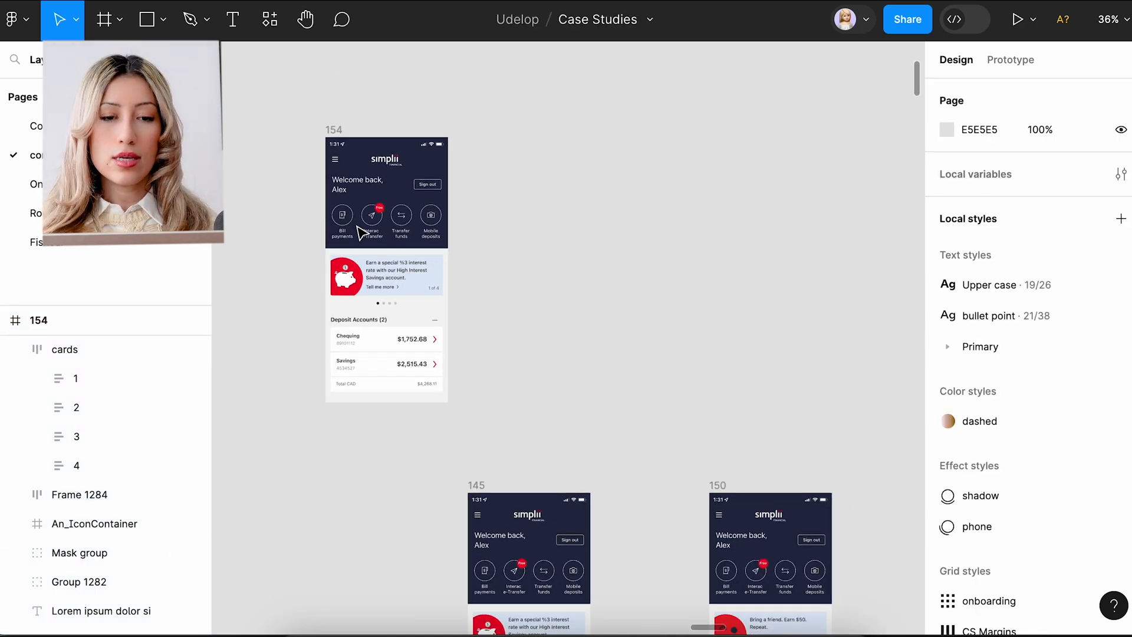
{"action": "scroll", "coordinate": [357, 226], "scroll_direction": "up", "scroll_amount": 2}
{"action": "scroll", "coordinate": [294, 202], "scroll_direction": "down", "scroll_amount": 2}
{"action": "left_click", "coordinate": [317, 87]}
{"action": "scroll", "coordinate": [318, 88], "scroll_direction": "up", "scroll_amount": 4}
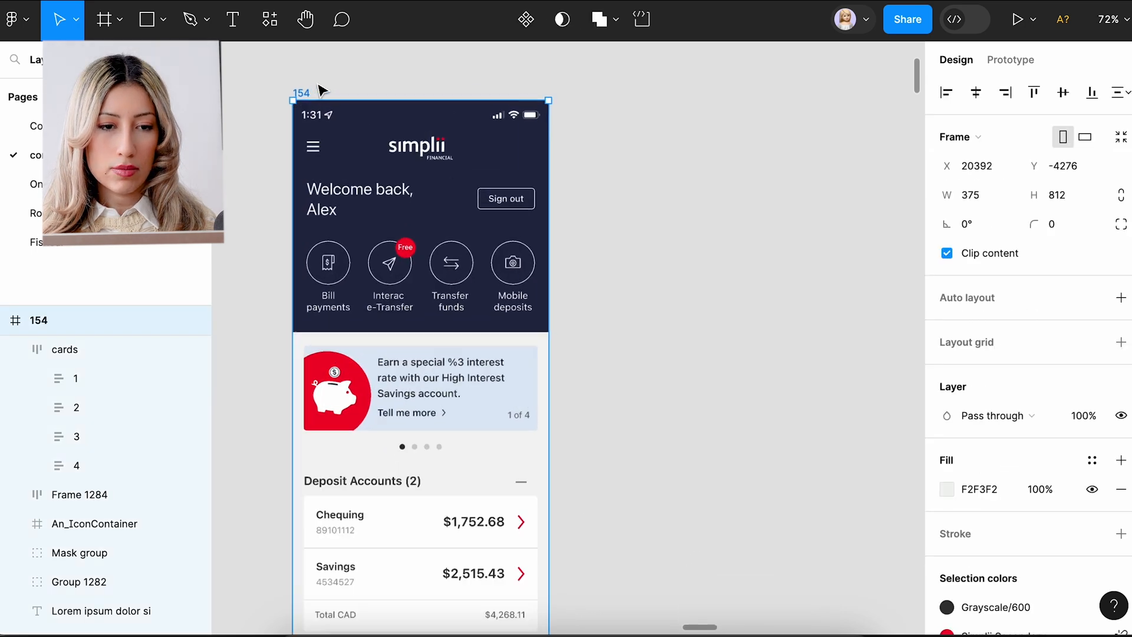
{"action": "double_click", "coordinate": [297, 96]}
{"action": "type", "text": "1"}
{"action": "key", "text": "Return"}
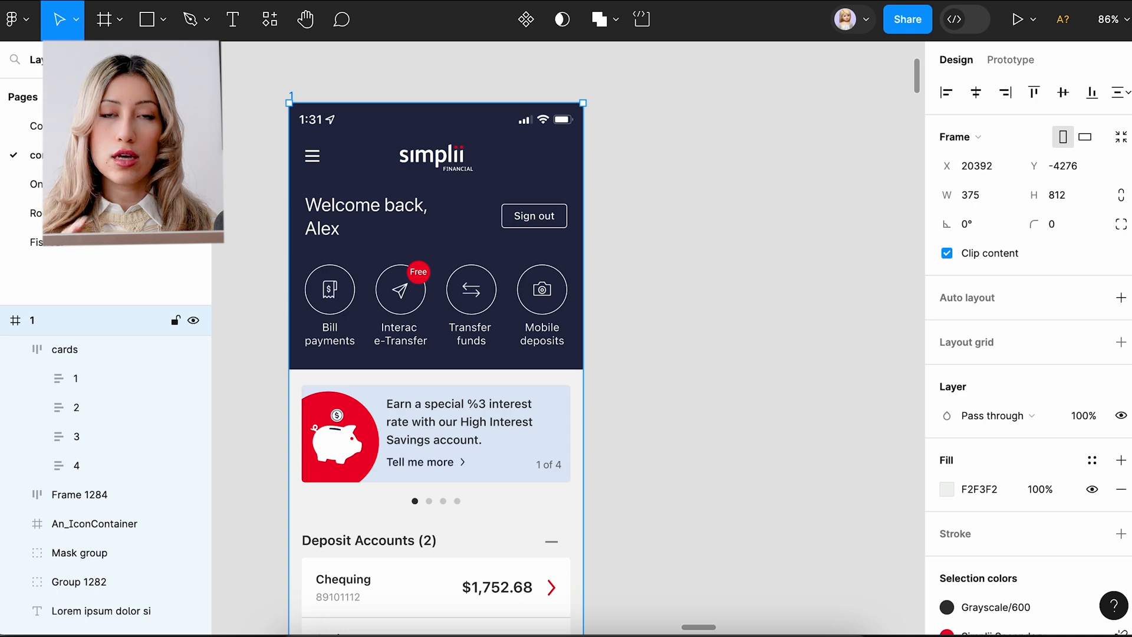
Duplicate phone frame 1 and place the copy to its right at X 20840
{"action": "scroll", "coordinate": [449, 176], "scroll_direction": "down", "scroll_amount": 4}
{"action": "left_click_drag", "start_coordinate": [446, 208], "coordinate": [617, 218]}
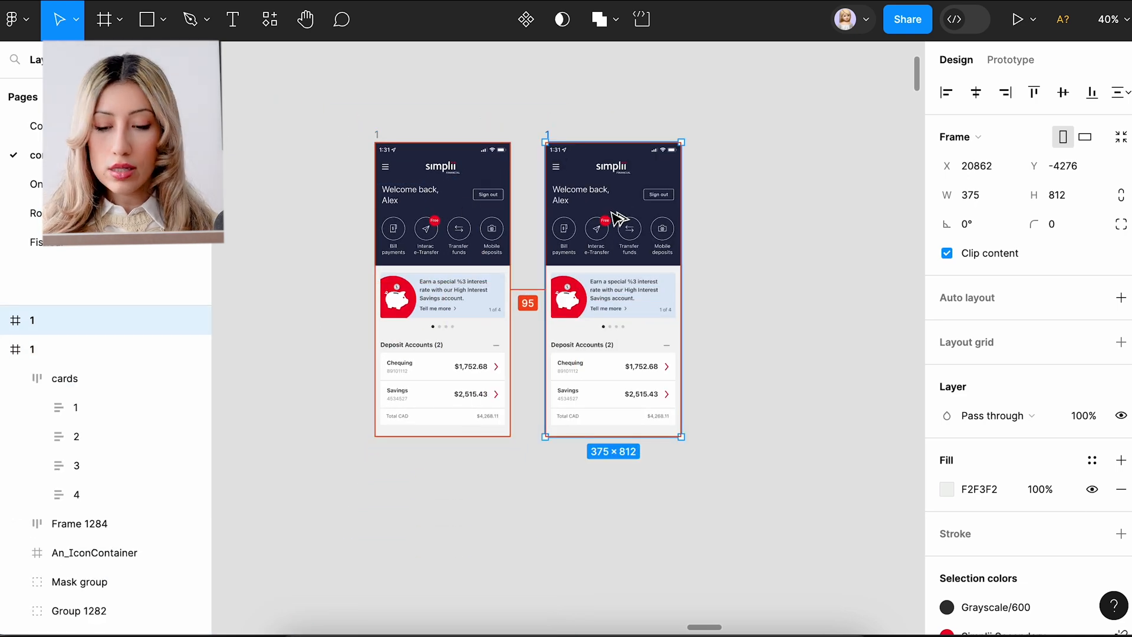
{"action": "mouse_move", "coordinate": [617, 218]}
{"action": "left_mouse_down"}
{"action": "mouse_move", "coordinate": [589, 220]}
{"action": "mouse_move", "coordinate": [608, 226]}
{"action": "left_mouse_up"}
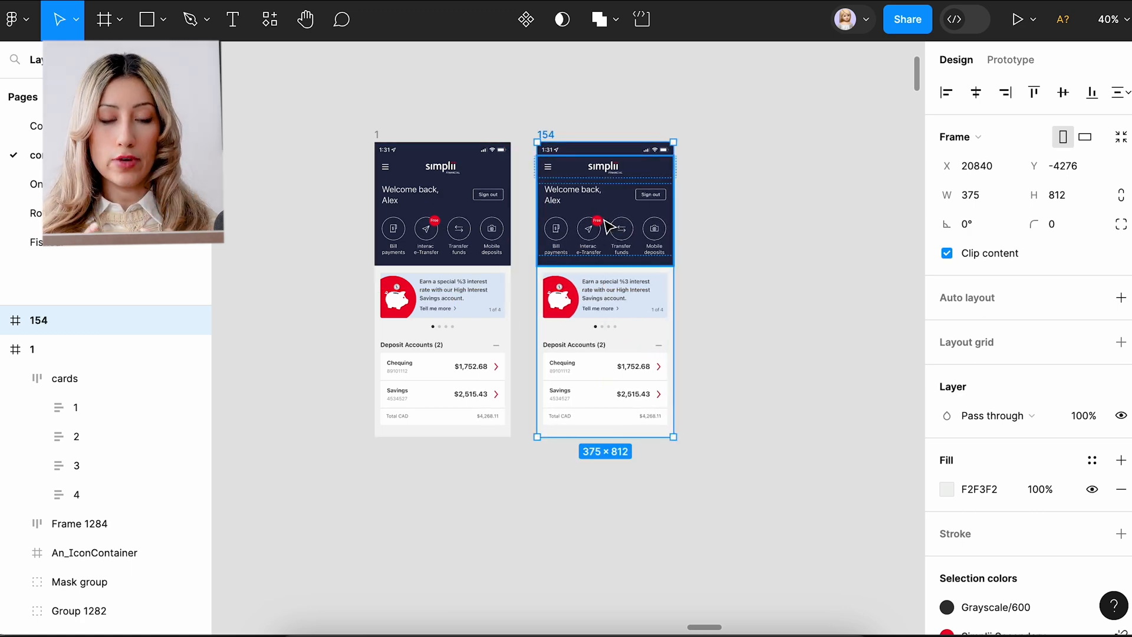
Shift the cards row in the copied phone frame left to X -343 so the second card aligns with the content
{"action": "scroll", "coordinate": [608, 226], "scroll_direction": "up", "scroll_amount": 5}
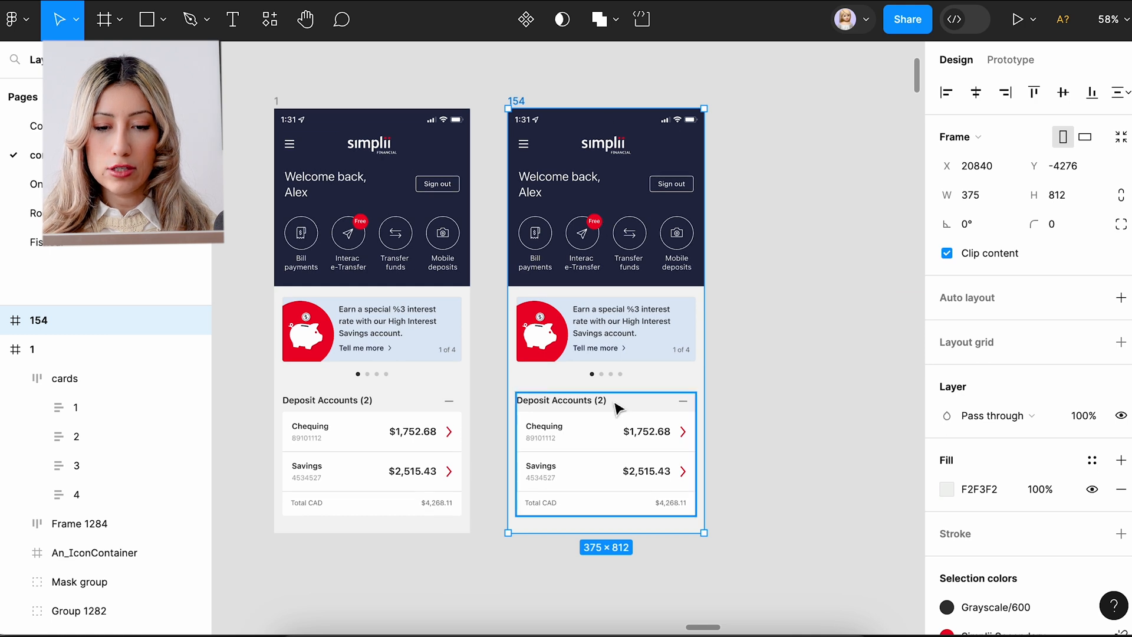
{"action": "left_click", "coordinate": [653, 327]}
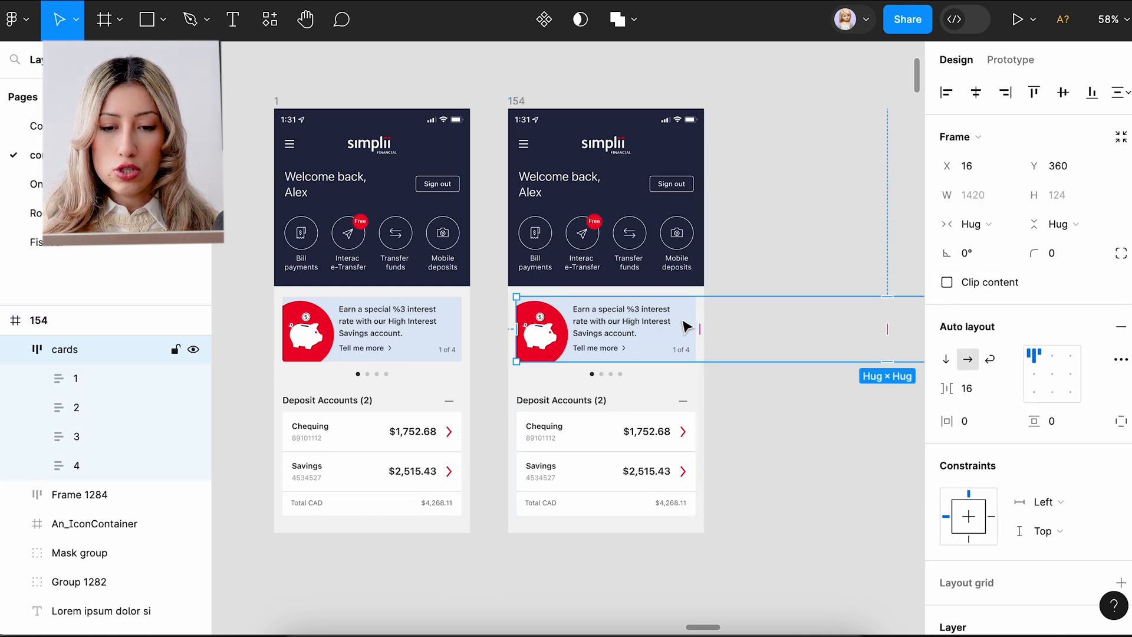
{"action": "left_click_drag", "start_coordinate": [682, 328], "coordinate": [540, 334]}
{"action": "left_click_drag", "start_coordinate": [673, 329], "coordinate": [638, 326]}
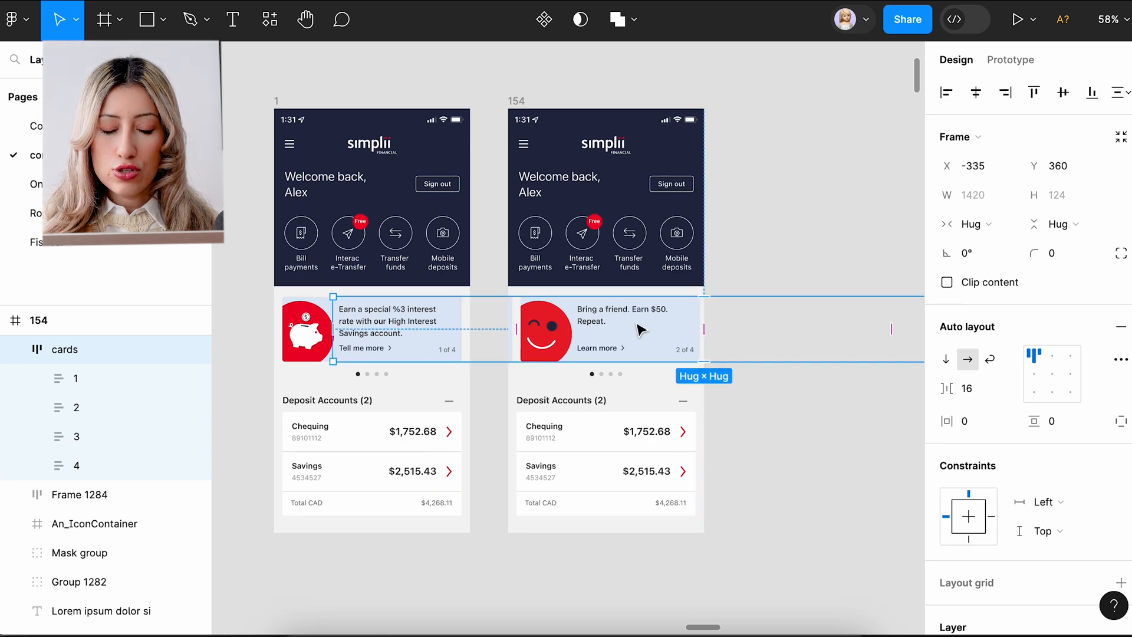
{"action": "scroll", "coordinate": [641, 329], "scroll_direction": "up", "scroll_amount": 5}
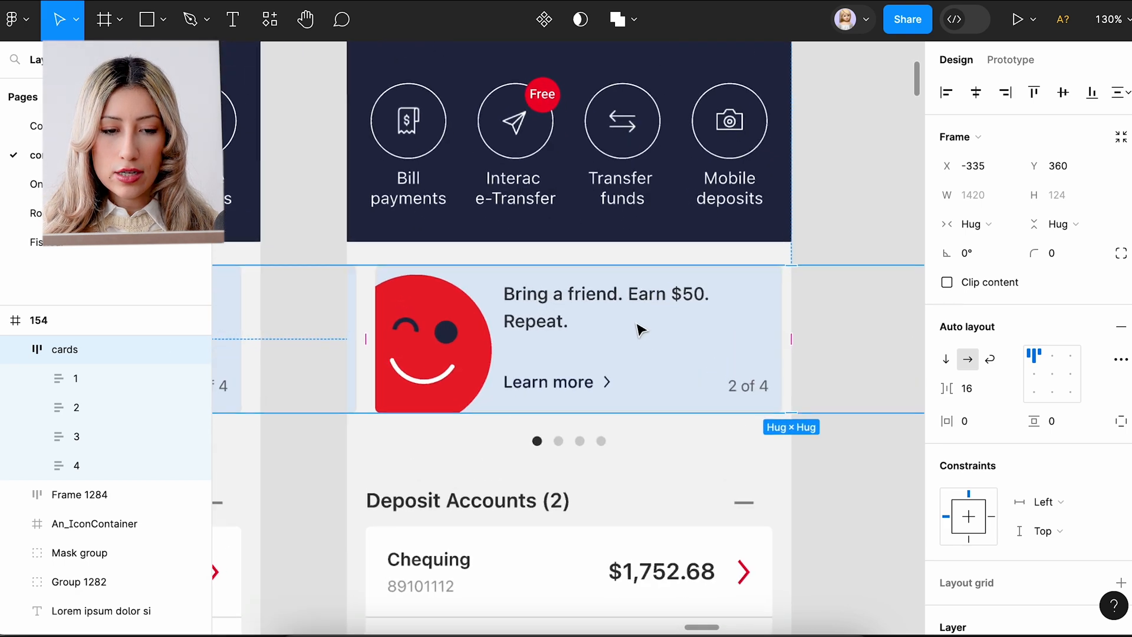
{"action": "key", "text": "Left"}
{"action": "key", "text": "Left"}
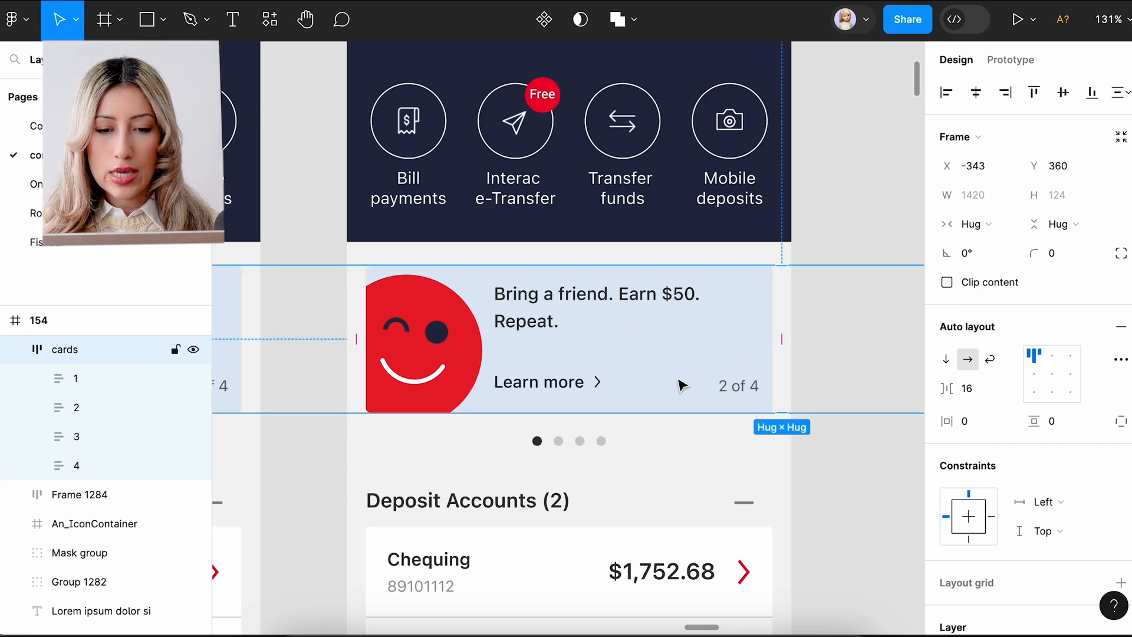
{"action": "scroll", "coordinate": [680, 384], "scroll_direction": "down", "scroll_amount": 5}
{"action": "left_click", "coordinate": [673, 187]}
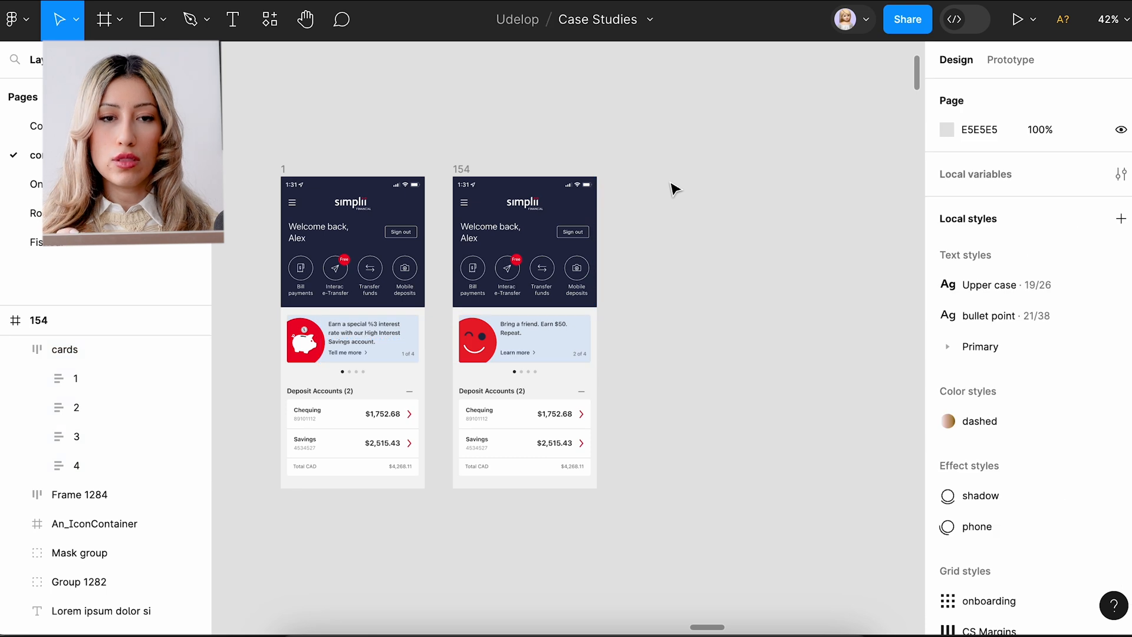
Rename the copied phone frame showing the "Bring a friend" card to 2
{"action": "scroll", "coordinate": [672, 187], "scroll_direction": "right", "scroll_amount": 2}
{"action": "scroll", "coordinate": [672, 187], "scroll_direction": "down", "scroll_amount": 1}
{"action": "double_click", "coordinate": [420, 147]}
{"action": "type", "text": "2"}
{"action": "key", "text": "Return"}
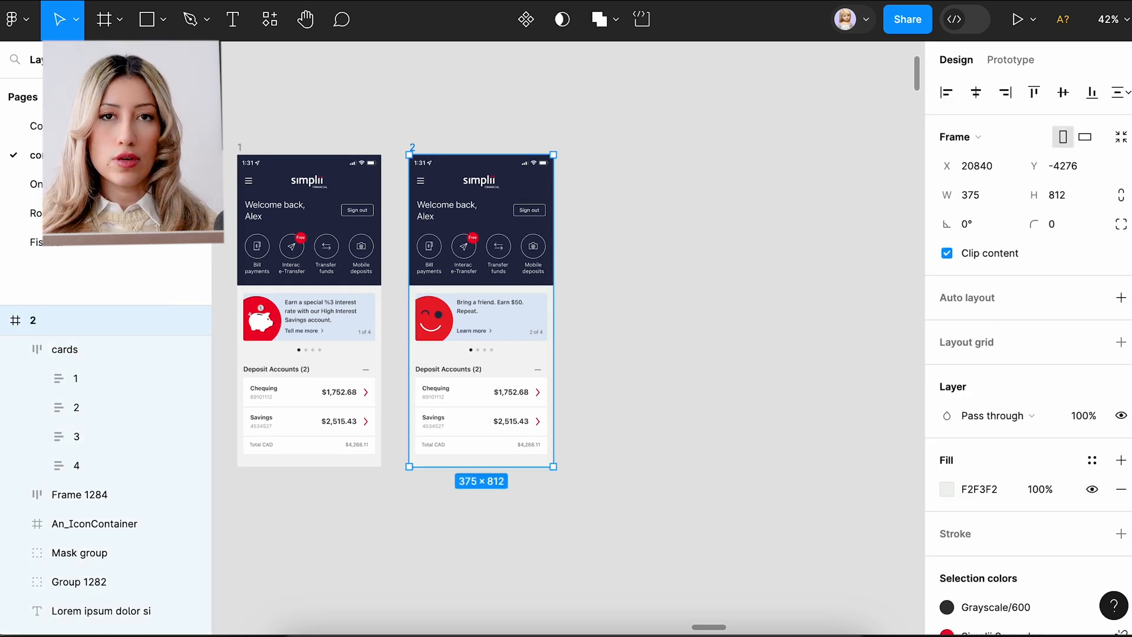
{"action": "left_click", "coordinate": [487, 125]}
Duplicate phone frame 2 and place the copy to its right
{"action": "left_click", "coordinate": [415, 151]}
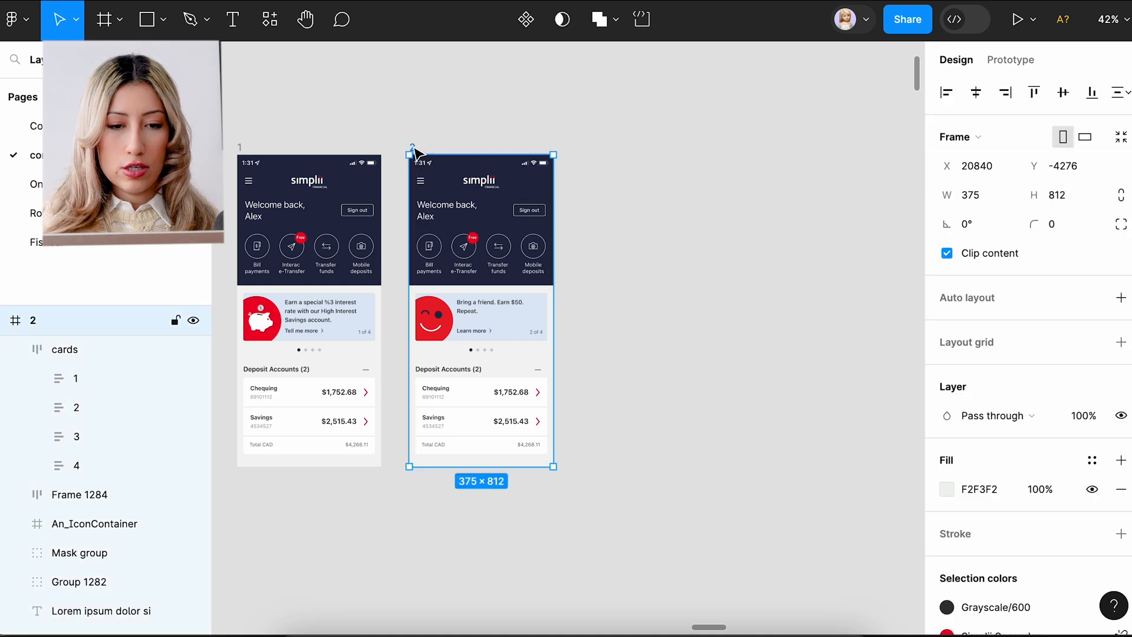
{"action": "key", "text": "ctrl+d"}
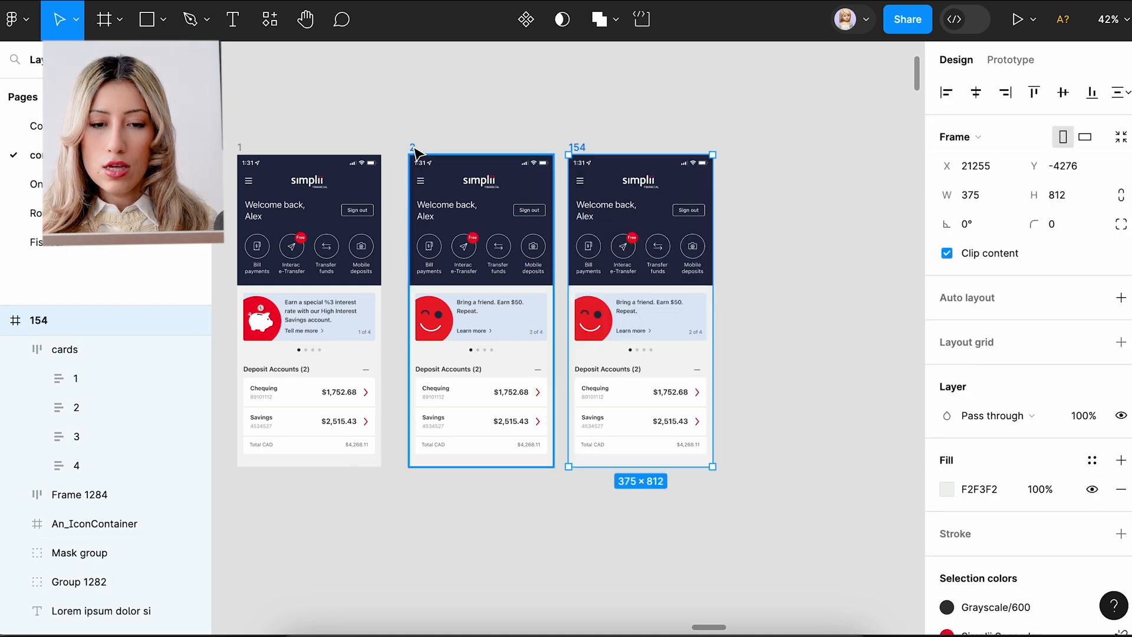
{"action": "scroll", "coordinate": [699, 318], "scroll_direction": "right", "scroll_amount": 3}
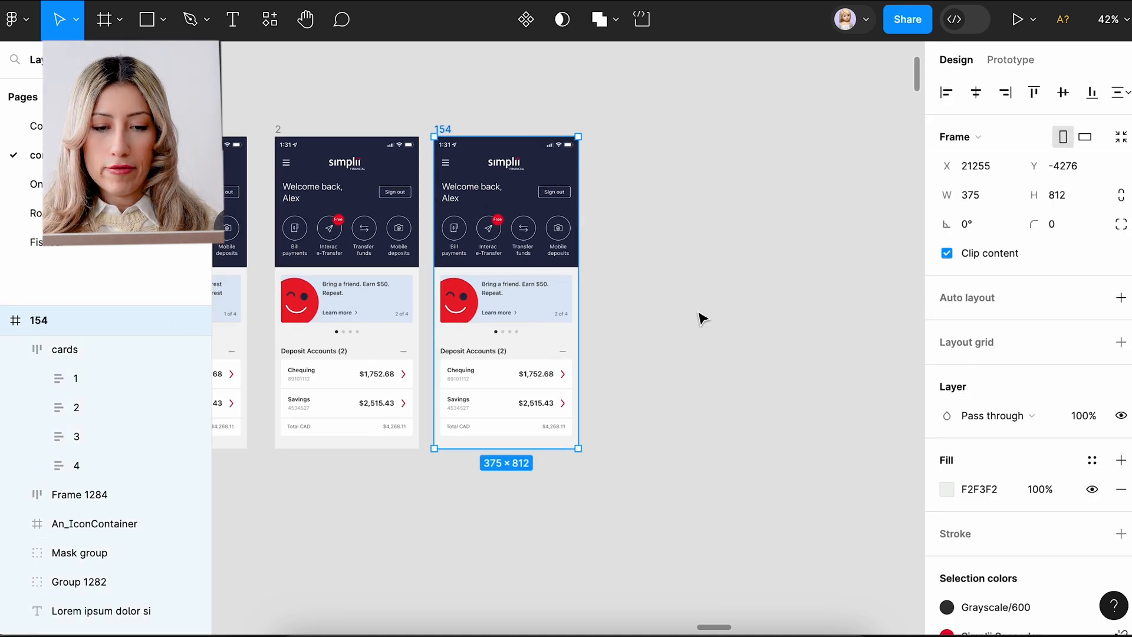
Shift the cards row in frame 154 left to about X -604, bringing the third card into the phone frame
{"action": "left_click", "coordinate": [533, 297]}
{"action": "left_click_drag", "start_coordinate": [554, 287], "coordinate": [454, 295]}
{"action": "scroll", "coordinate": [454, 295], "scroll_direction": "up", "scroll_amount": 5}
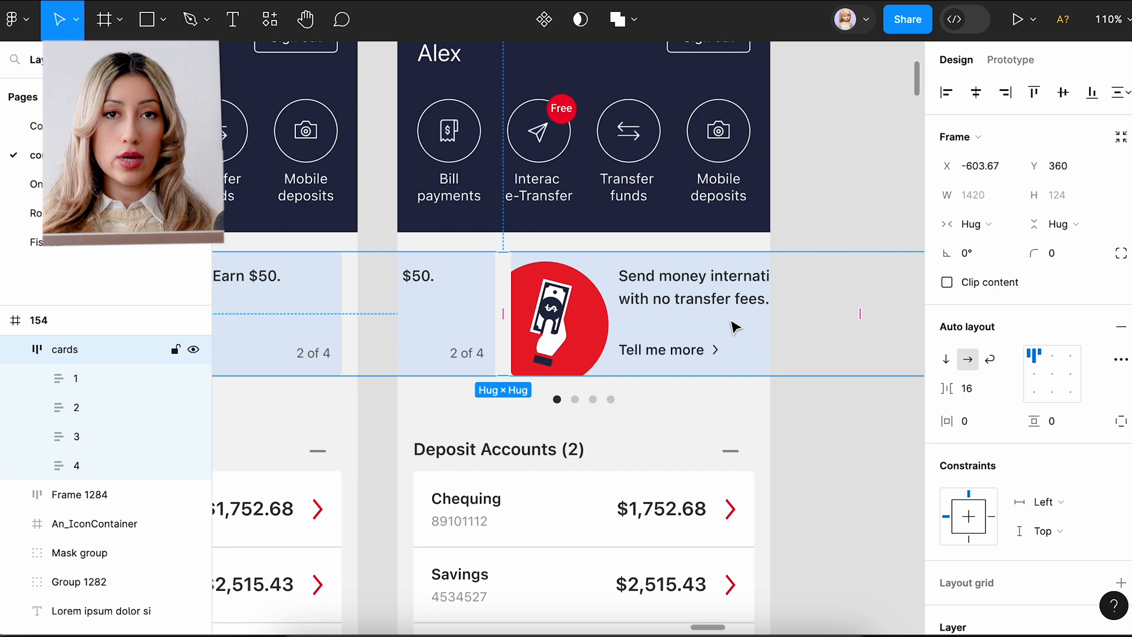
{"action": "left_click_drag", "start_coordinate": [734, 327], "coordinate": [629, 263]}
{"action": "key", "text": "shift+Down"}
{"action": "key", "text": "shift+Down"}
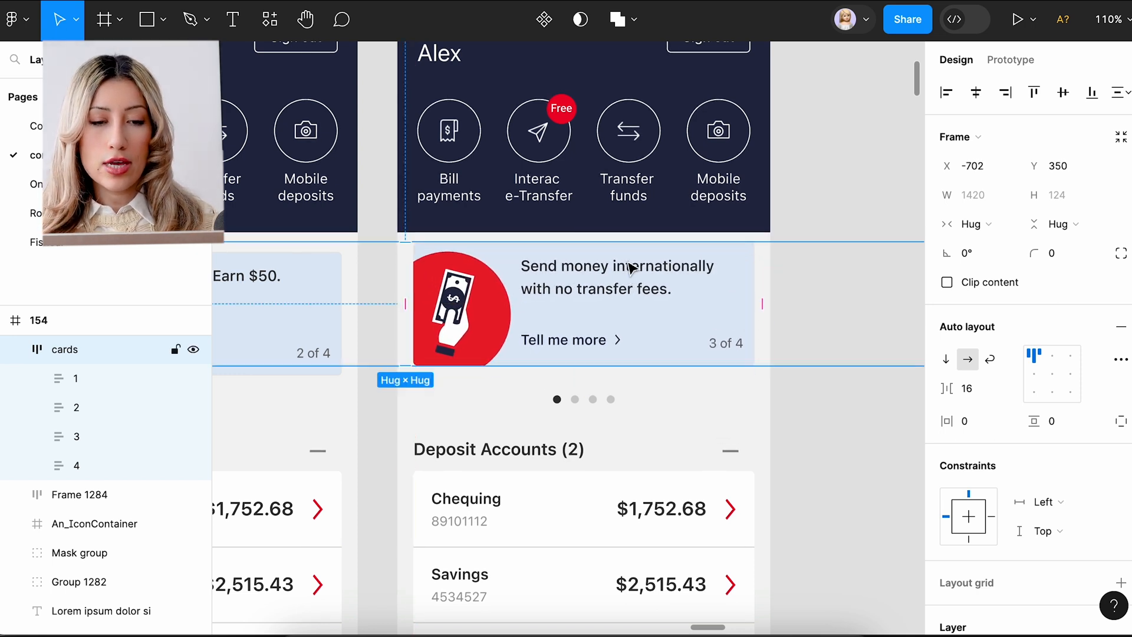
{"action": "key", "text": "f"}
{"action": "key", "text": "super+z"}
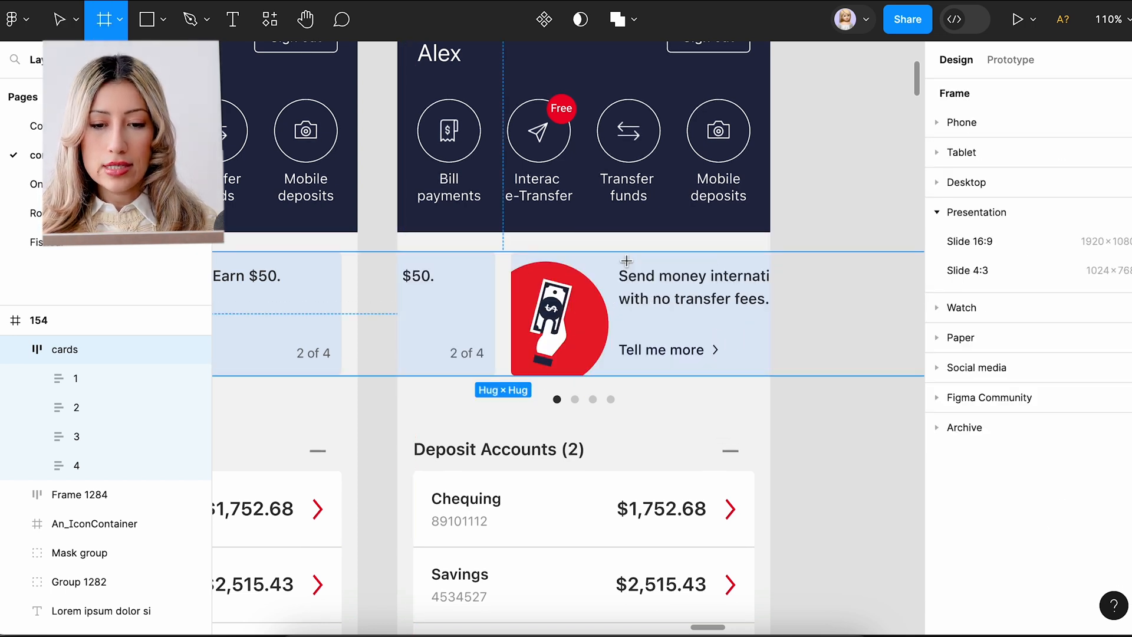
{"action": "key", "text": "v"}
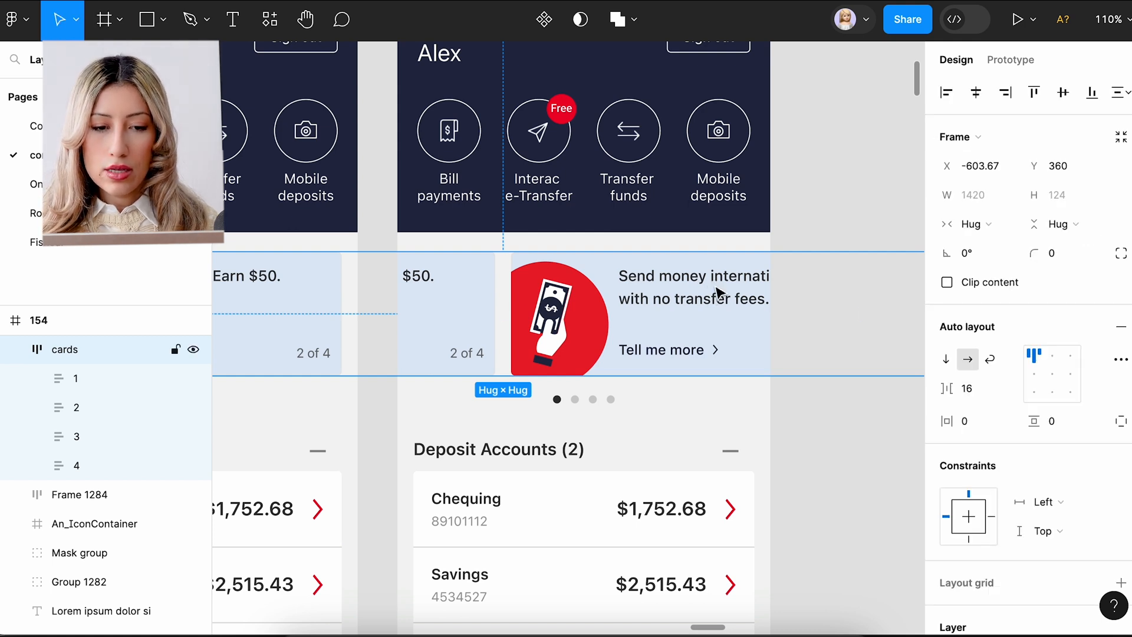
Shift the cards row in frame 154 left to X -700, keeping Y 360, so the third card aligns with the content
{"action": "left_click_drag", "start_coordinate": [718, 294], "coordinate": [621, 329]}
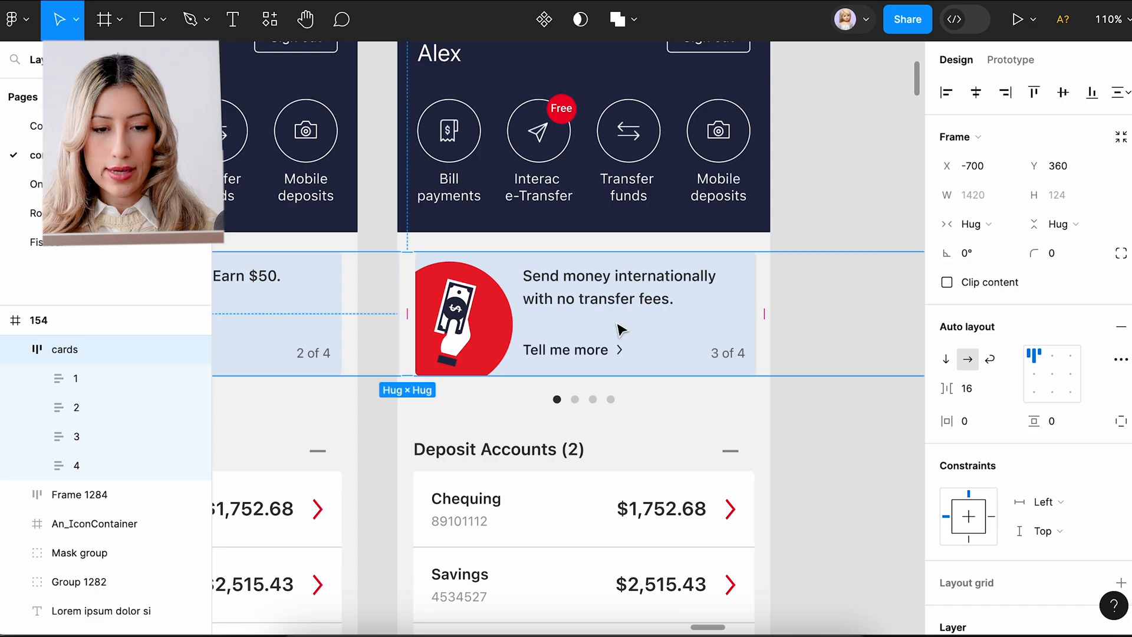
Duplicate frame 154 to its right and shift the copy's cards row to X -1061 to show the fourth card
{"action": "key", "text": "super+minus"}
{"action": "left_click_drag", "start_coordinate": [542, 232], "coordinate": [734, 232], "text": "alt"}
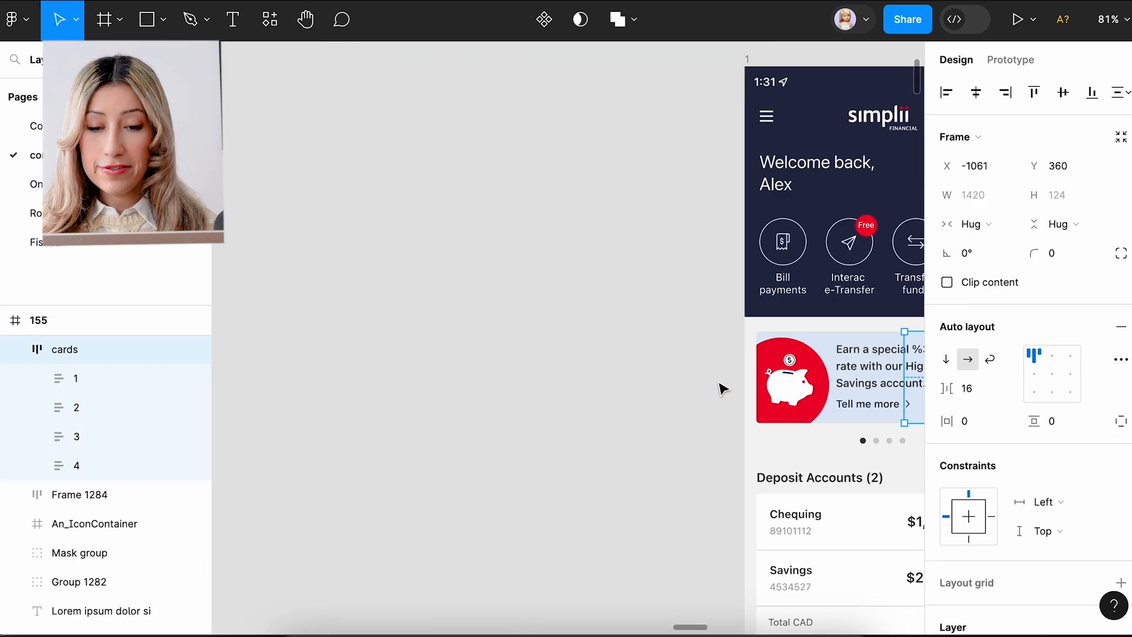
{"action": "scroll", "coordinate": [725, 384], "scroll_direction": "right", "scroll_amount": 5}
{"action": "left_click", "coordinate": [764, 391]}
{"action": "scroll", "coordinate": [765, 389], "scroll_direction": "right", "scroll_amount": 5}
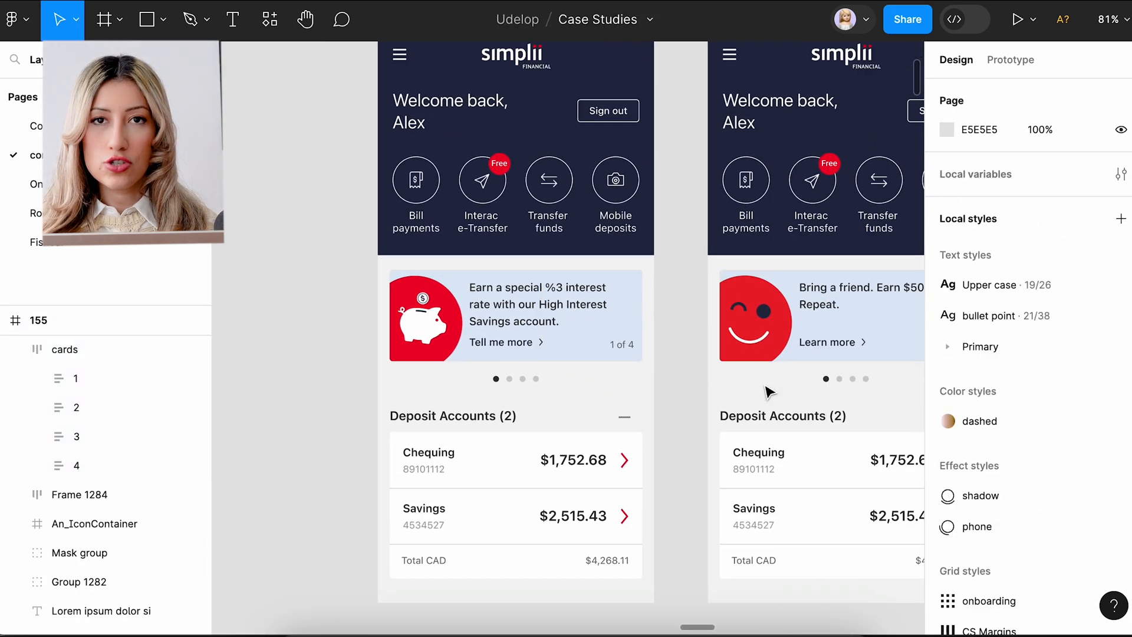
Move the dark pagination dot to second place in frame 2 and to third place in frame 154
{"action": "scroll", "coordinate": [776, 383], "scroll_direction": "up", "scroll_amount": 3}
{"action": "scroll", "coordinate": [767, 374], "scroll_direction": "up", "scroll_amount": 3}
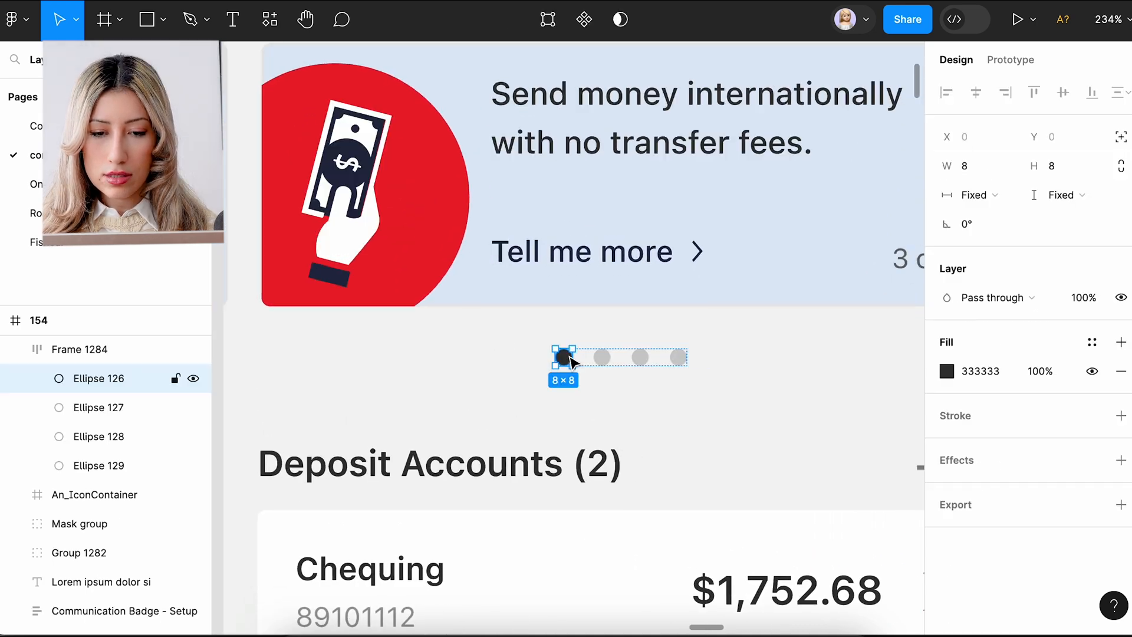
{"action": "key", "text": "Right"}
{"action": "key", "text": "Right"}
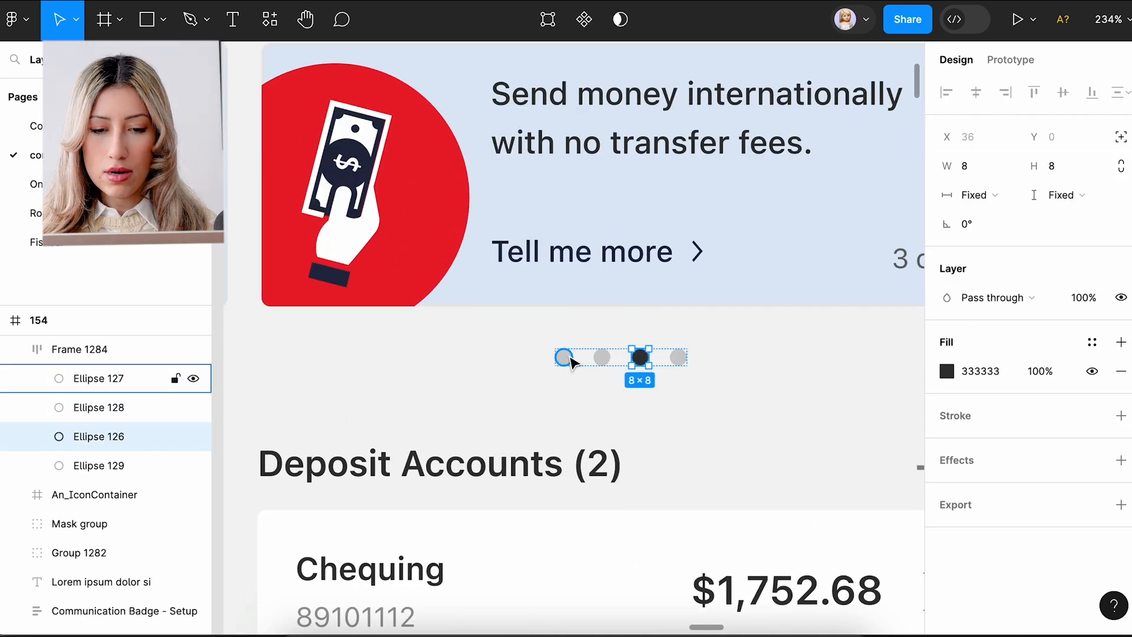
Move the dark pagination dot in frame 155 to the fourth place
{"action": "scroll", "coordinate": [569, 362], "scroll_direction": "right", "scroll_amount": 10}
{"action": "left_click", "coordinate": [402, 400]}
{"action": "key", "text": "Right"}
{"action": "key", "text": "Right"}
{"action": "key", "text": "Right"}
{"action": "scroll", "coordinate": [406, 402], "scroll_direction": "down", "scroll_amount": 10}
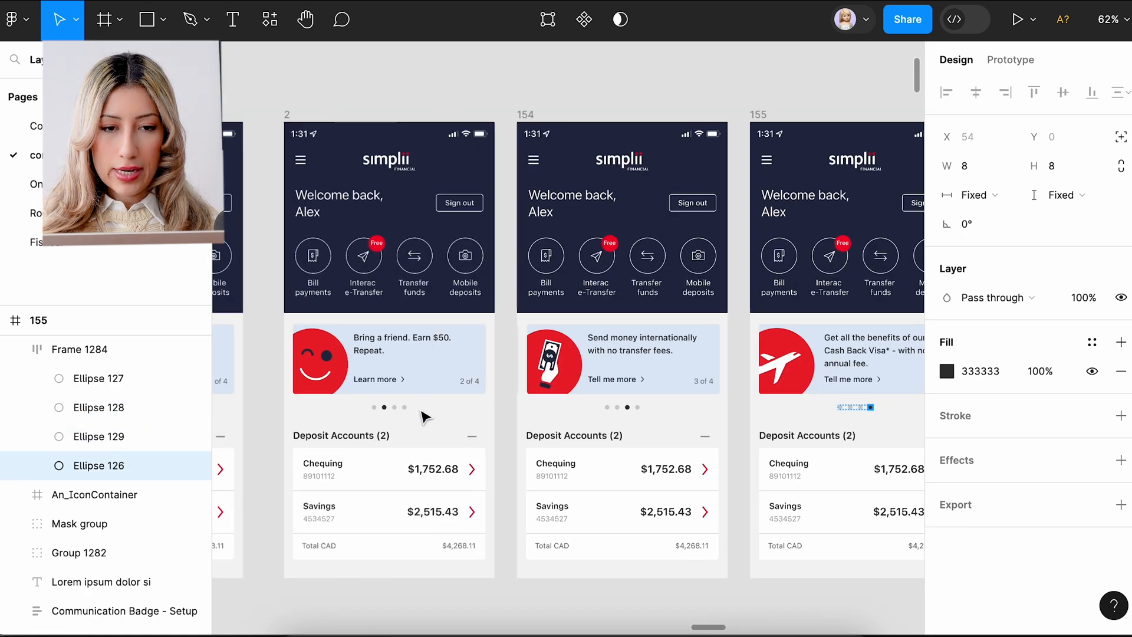
Rename frame 154 as 3 and frame 155 as 4
{"action": "scroll", "coordinate": [421, 411], "scroll_direction": "left", "scroll_amount": 3}
{"action": "scroll", "coordinate": [421, 411], "scroll_direction": "right", "scroll_amount": 1}
{"action": "double_click", "coordinate": [694, 120]}
{"action": "type", "text": "3"}
{"action": "scroll", "coordinate": [694, 120], "scroll_direction": "right", "scroll_amount": 3}
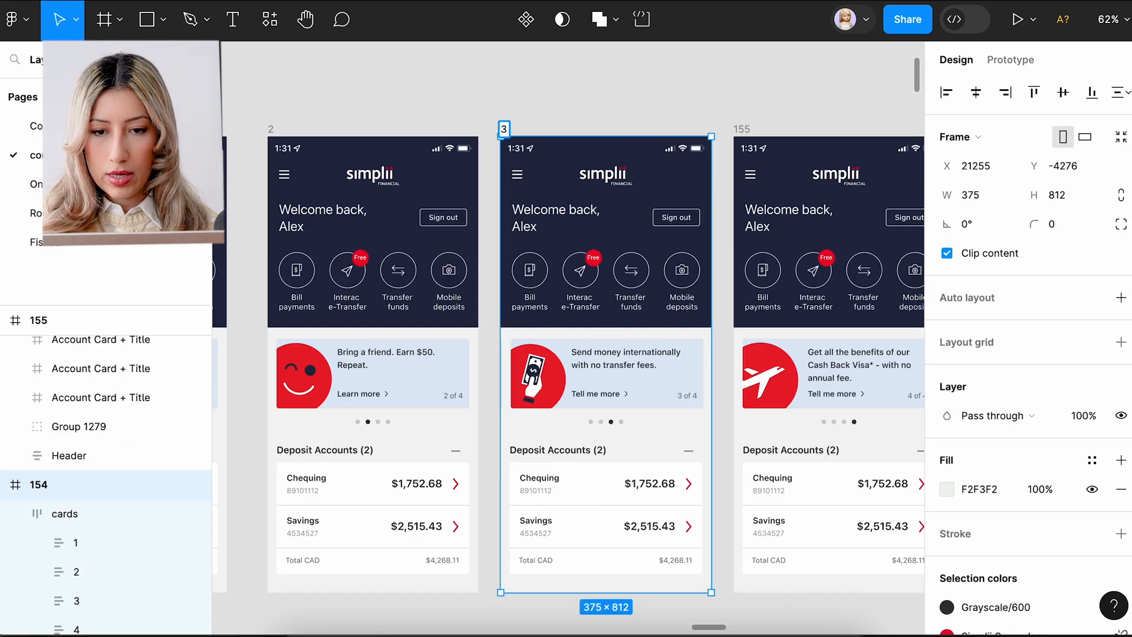
{"action": "scroll", "coordinate": [696, 120], "scroll_direction": "right", "scroll_amount": 1}
{"action": "double_click", "coordinate": [698, 137]}
{"action": "type", "text": "4"}
{"action": "key", "text": "Return"}
{"action": "left_click", "coordinate": [570, 106]}
Add an On drag interaction to the cards row in frame 1, navigating to frame 2 with Smart animate, Ease out, 300ms
{"action": "scroll", "coordinate": [572, 107], "scroll_direction": "left", "scroll_amount": 4}
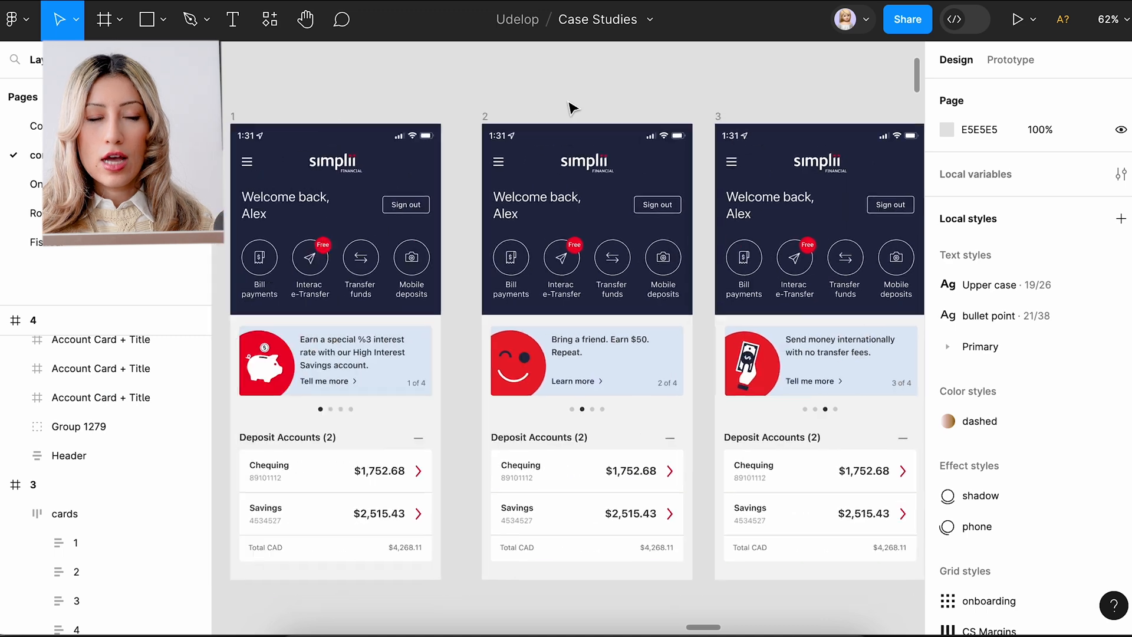
{"action": "scroll", "coordinate": [570, 107], "scroll_direction": "left", "scroll_amount": 1}
{"action": "scroll", "coordinate": [571, 107], "scroll_direction": "down", "scroll_amount": 3}
{"action": "scroll", "coordinate": [570, 108], "scroll_direction": "right", "scroll_amount": 2}
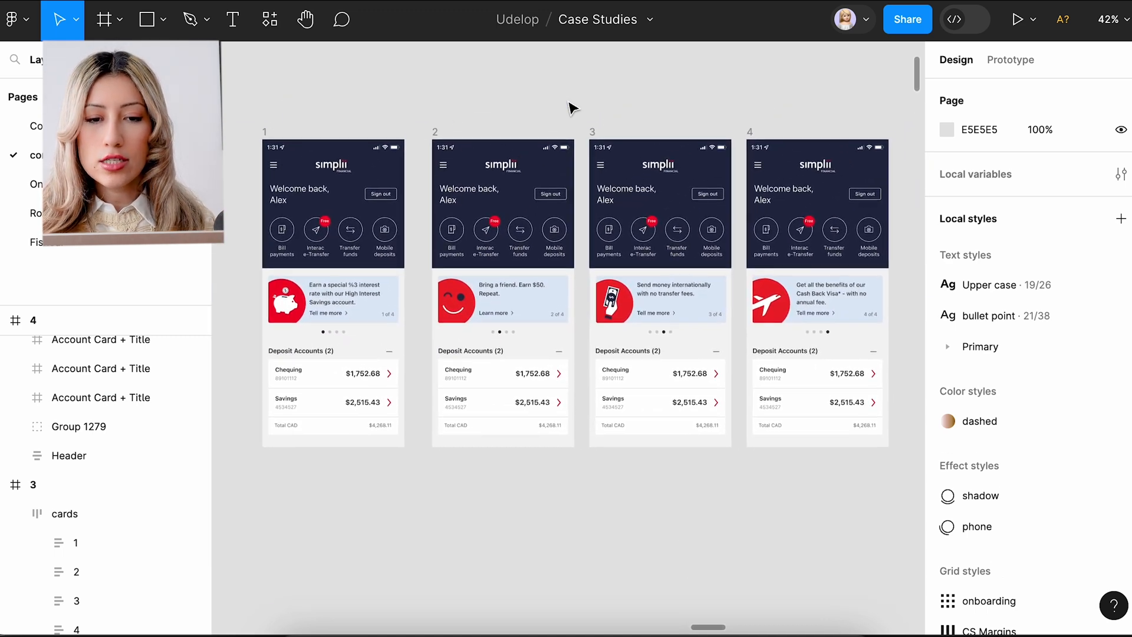
{"action": "scroll", "coordinate": [571, 108], "scroll_direction": "down", "scroll_amount": 1}
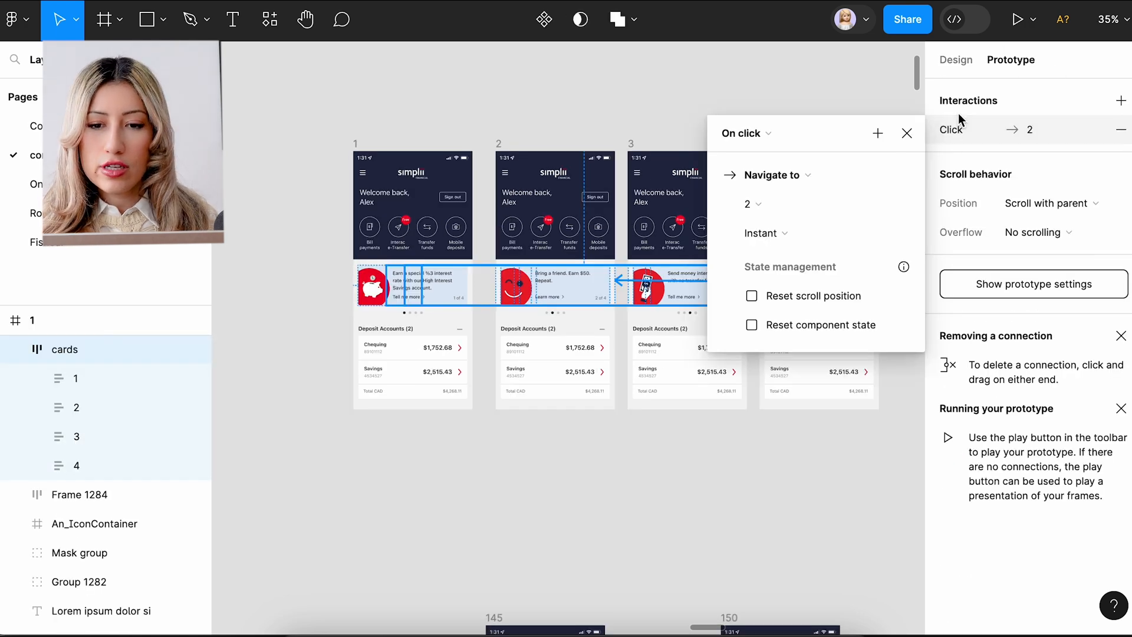
{"action": "left_click", "coordinate": [768, 134]}
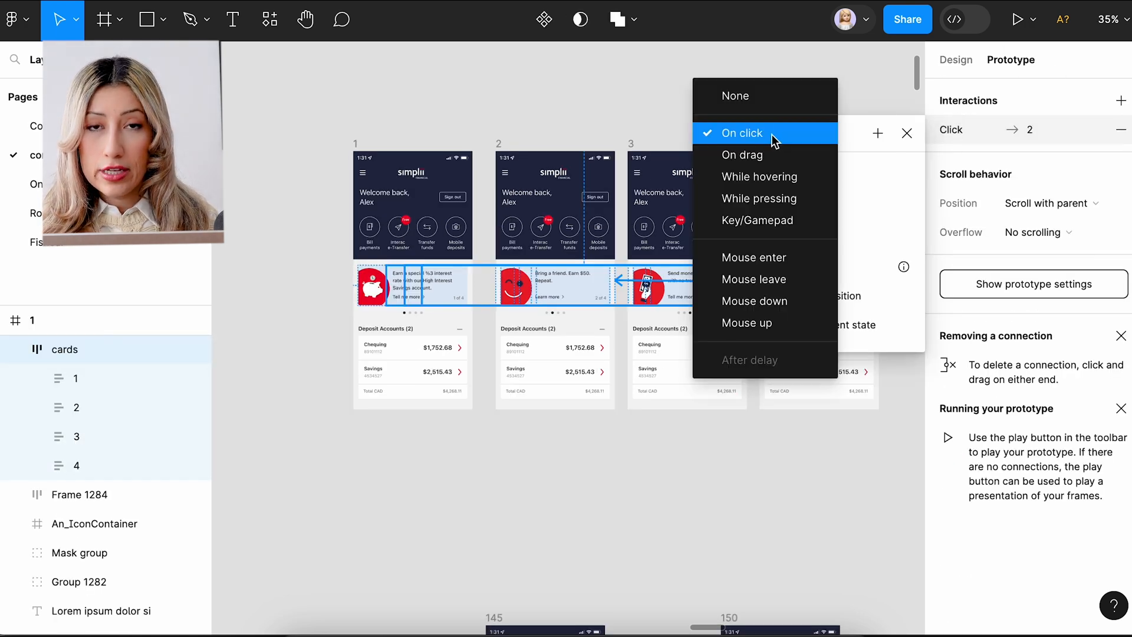
{"action": "left_click", "coordinate": [744, 151]}
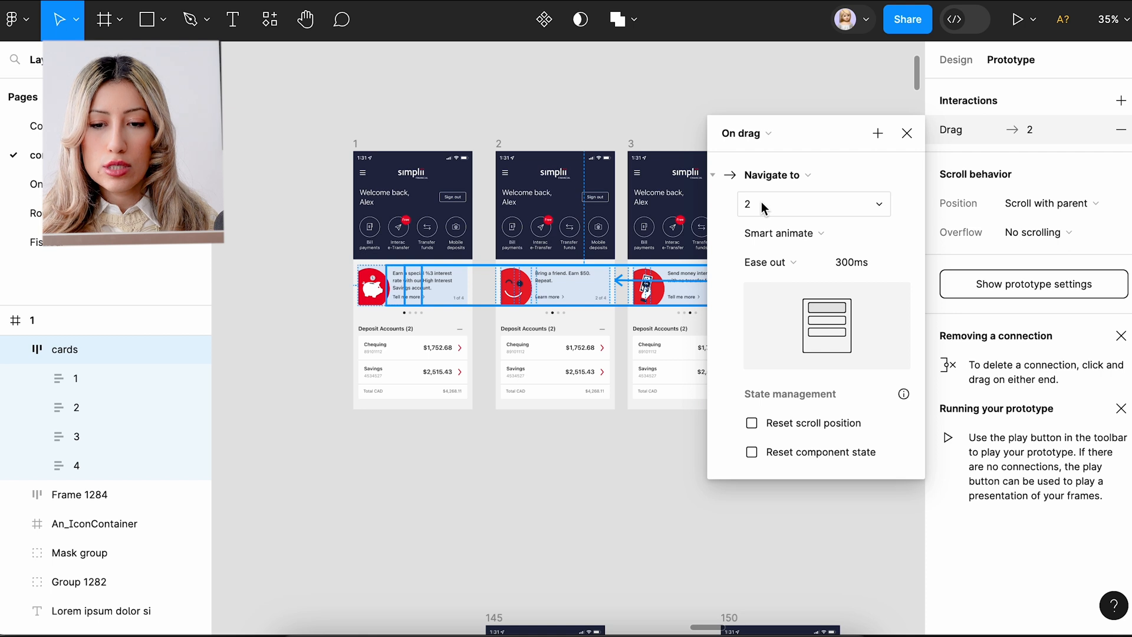
{"action": "left_click", "coordinate": [454, 101]}
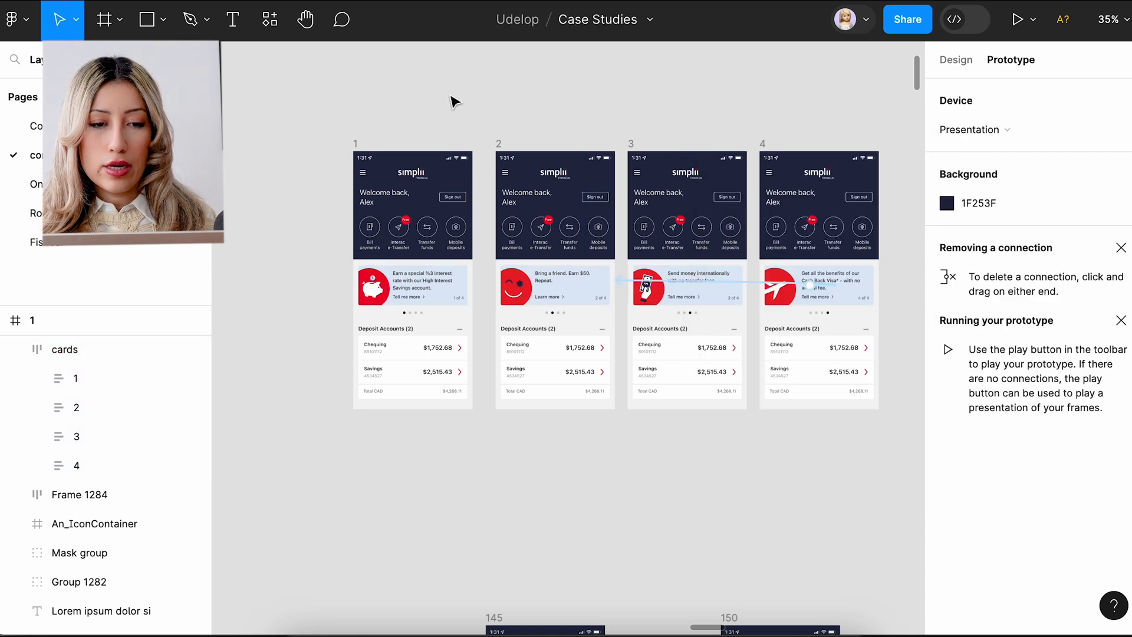
Preview the prototype from frame 1, swipe the first card left to test the transition, and return to the editor
{"action": "left_click", "coordinate": [362, 149]}
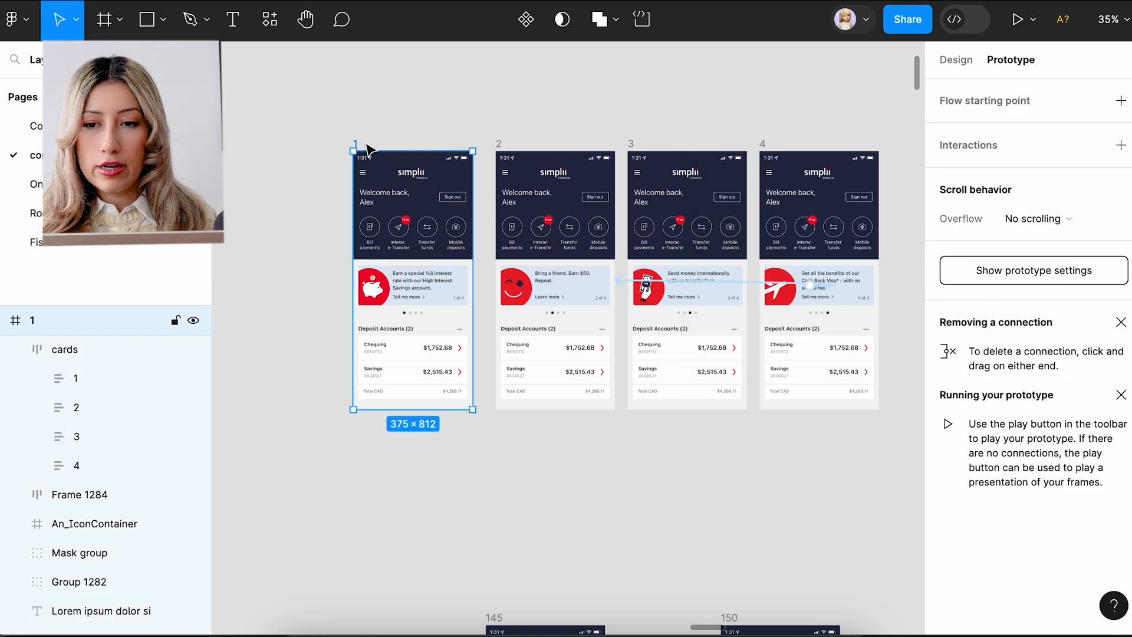
{"action": "left_click", "coordinate": [1019, 22]}
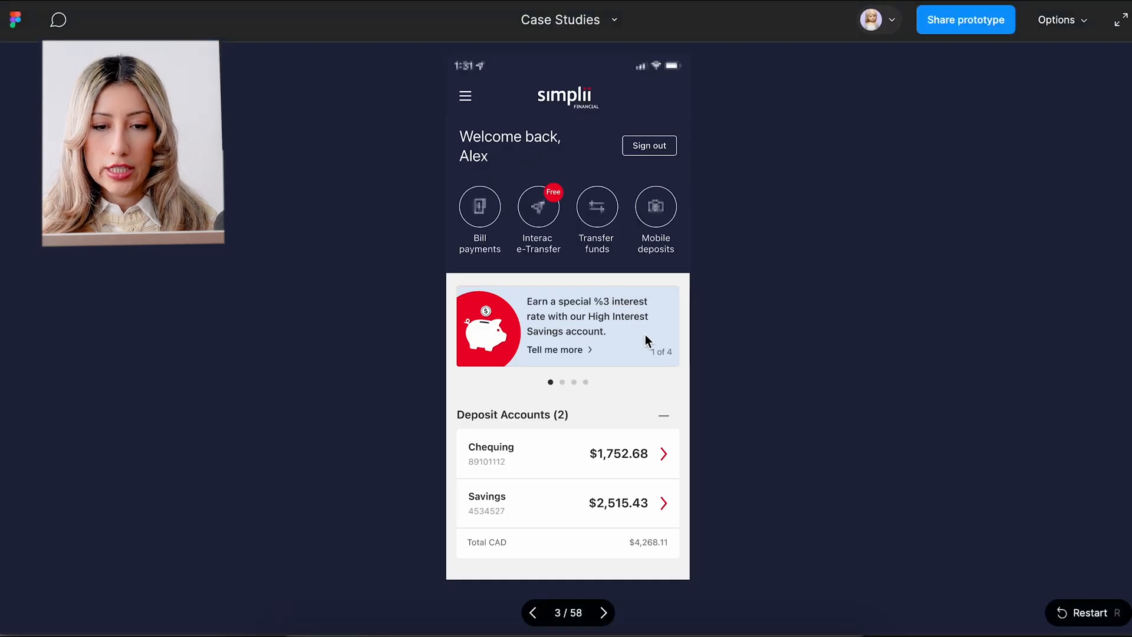
{"action": "left_click_drag", "start_coordinate": [657, 329], "coordinate": [393, 349]}
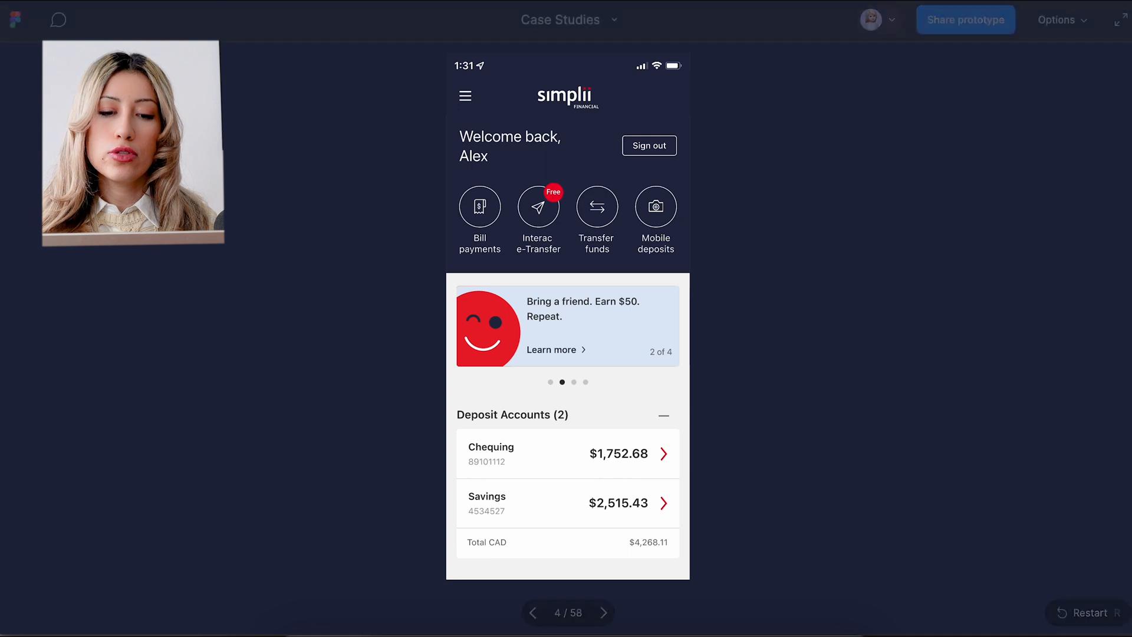
{"action": "left_click", "coordinate": [118, 2]}
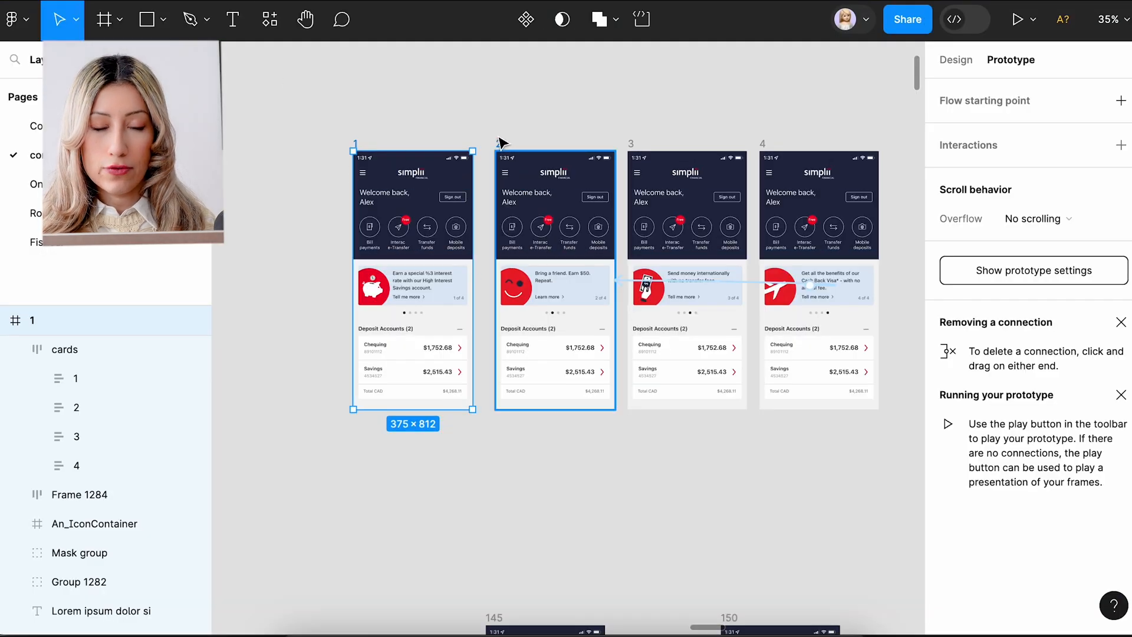
Add an On drag interaction to the cards row in frame 2, navigating to frame 3 with Smart animate
{"action": "left_click", "coordinate": [586, 282]}
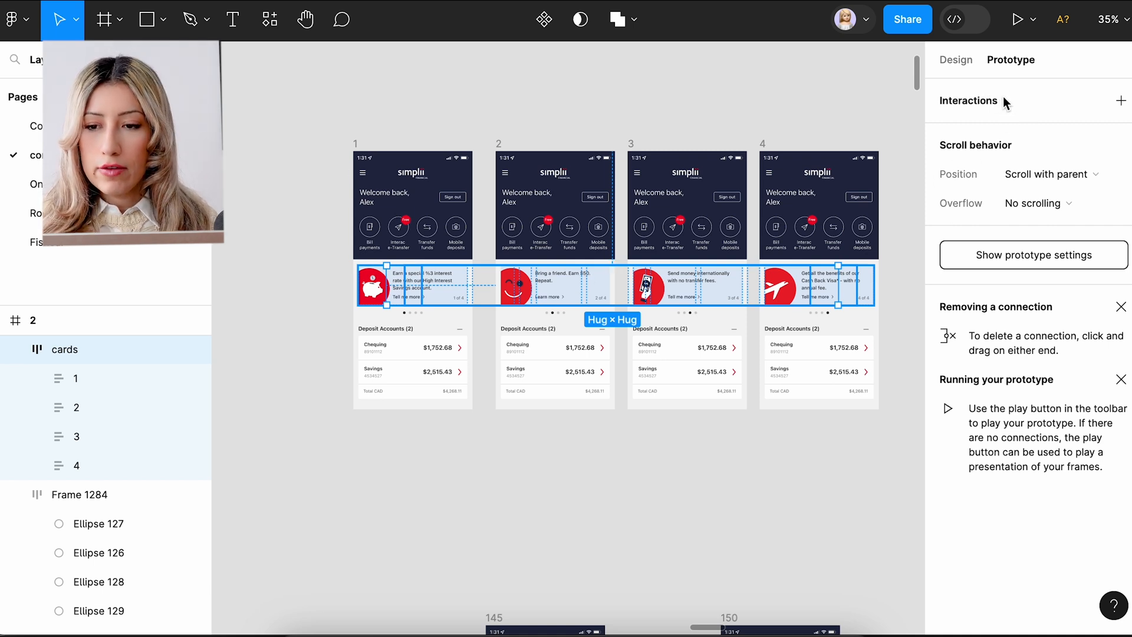
{"action": "left_click", "coordinate": [1121, 100]}
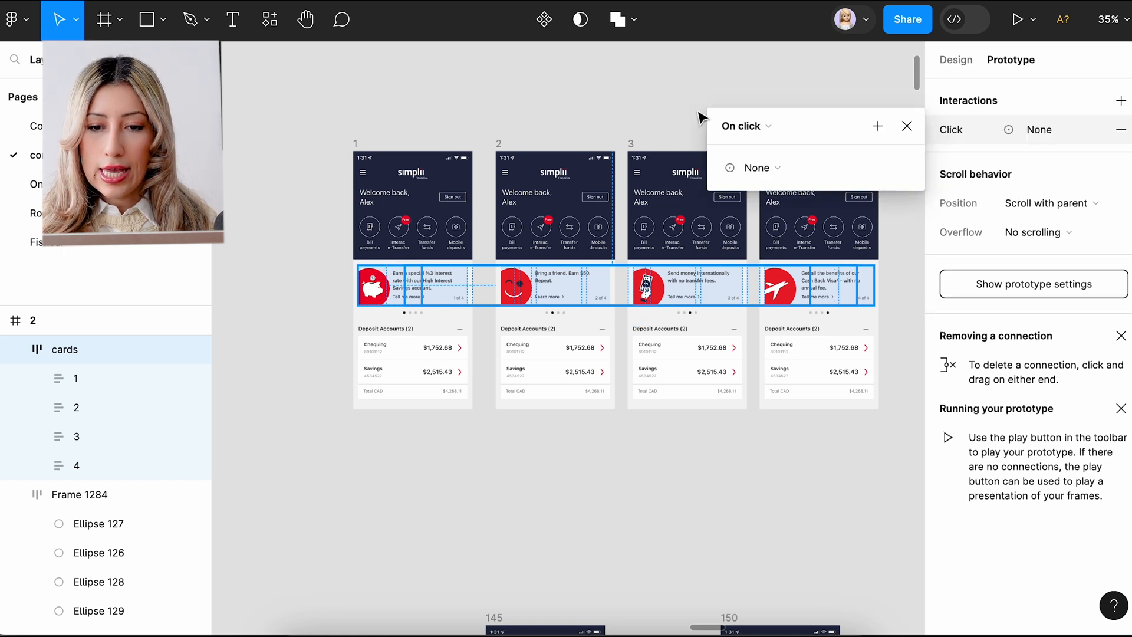
{"action": "left_click", "coordinate": [771, 126]}
{"action": "left_click", "coordinate": [768, 143]}
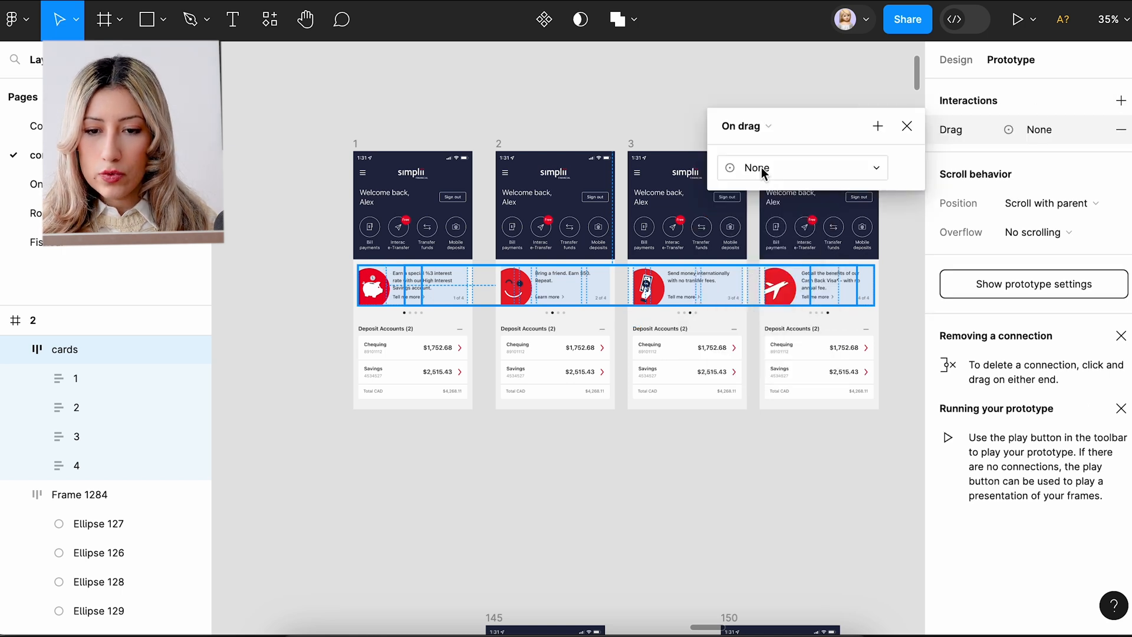
{"action": "left_click", "coordinate": [760, 168]}
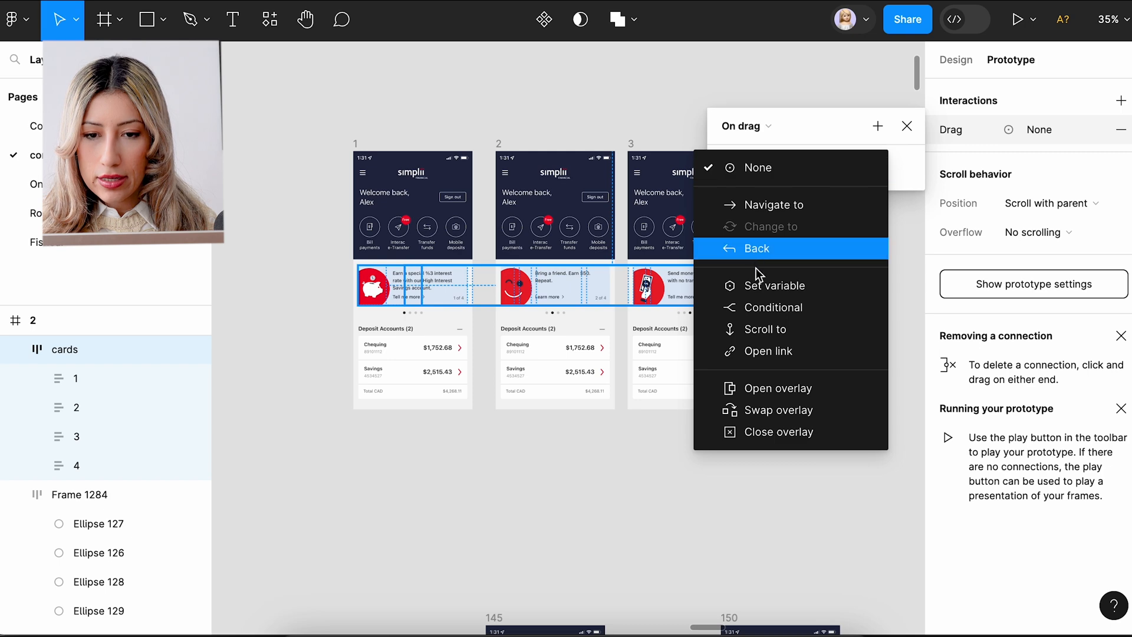
{"action": "left_click", "coordinate": [756, 206]}
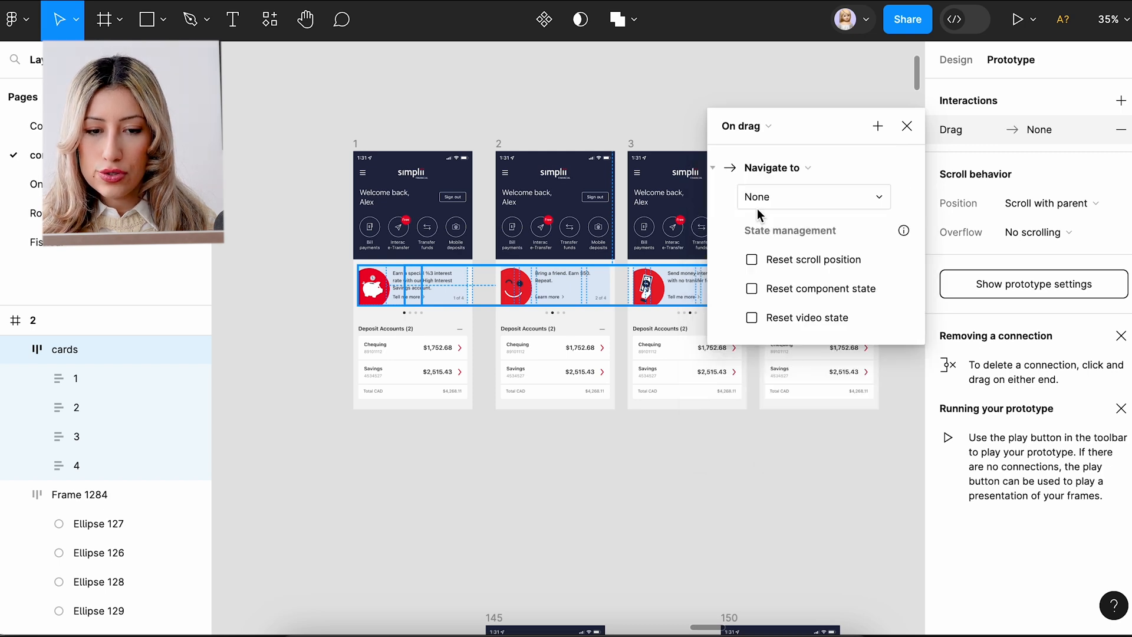
{"action": "scroll", "coordinate": [583, 287], "scroll_direction": "right", "scroll_amount": 1}
{"action": "scroll", "coordinate": [582, 287], "scroll_direction": "right", "scroll_amount": 3}
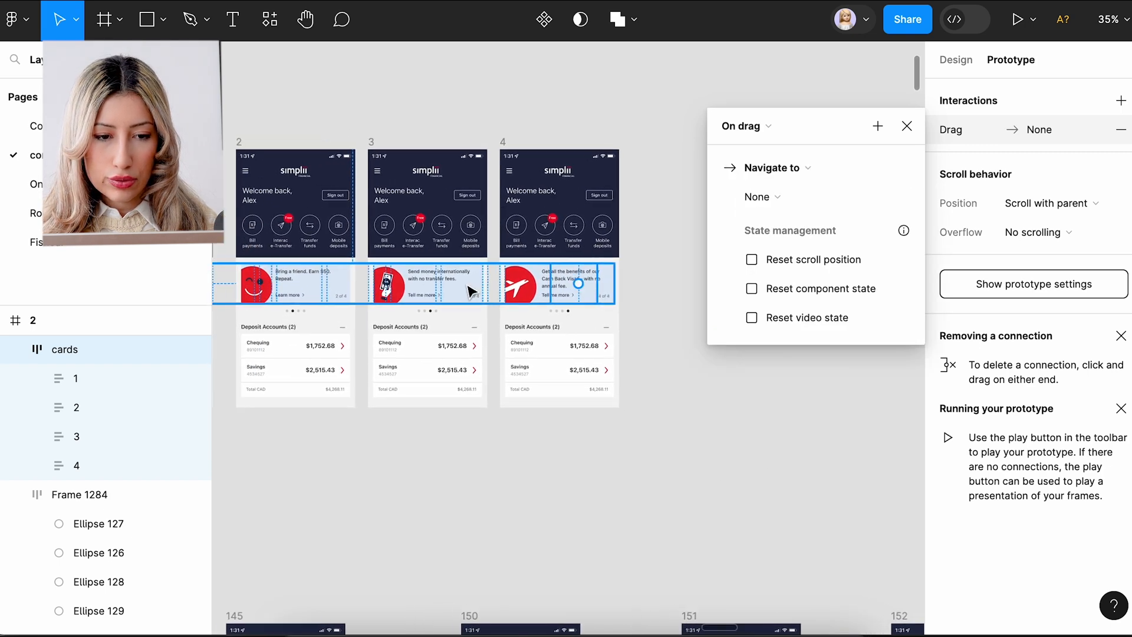
{"action": "left_click", "coordinate": [759, 196]}
{"action": "left_click", "coordinate": [767, 487]}
{"action": "scroll", "coordinate": [766, 490], "scroll_direction": "right", "scroll_amount": 3}
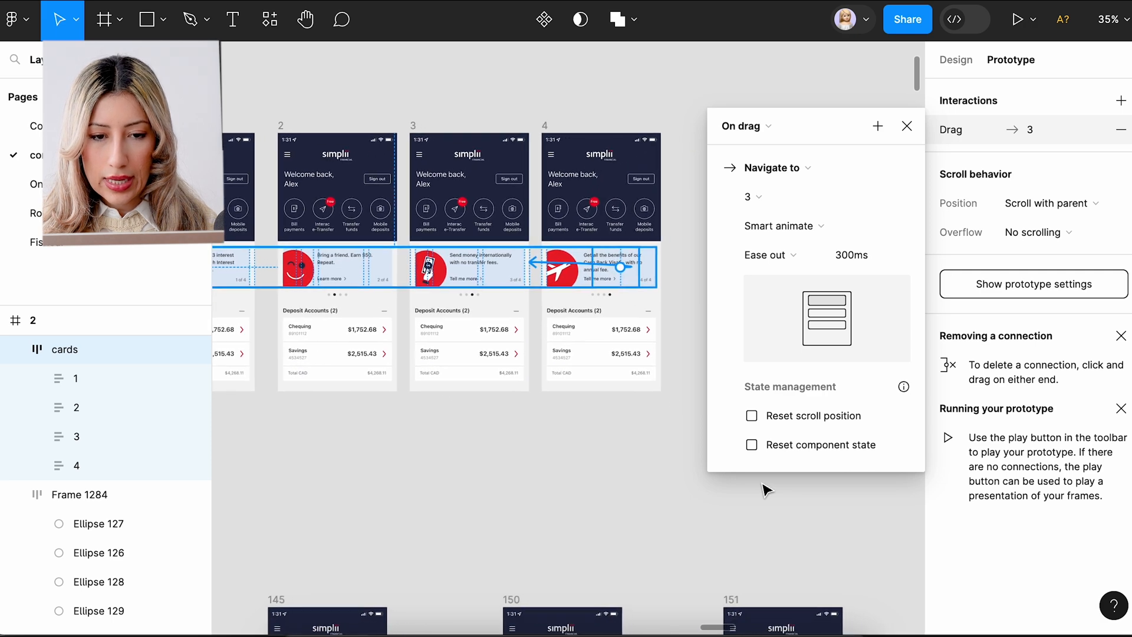
Add an On drag interaction to the cards row in frame 3, navigating to frame 4 with Smart animate
{"action": "left_click", "coordinate": [447, 270]}
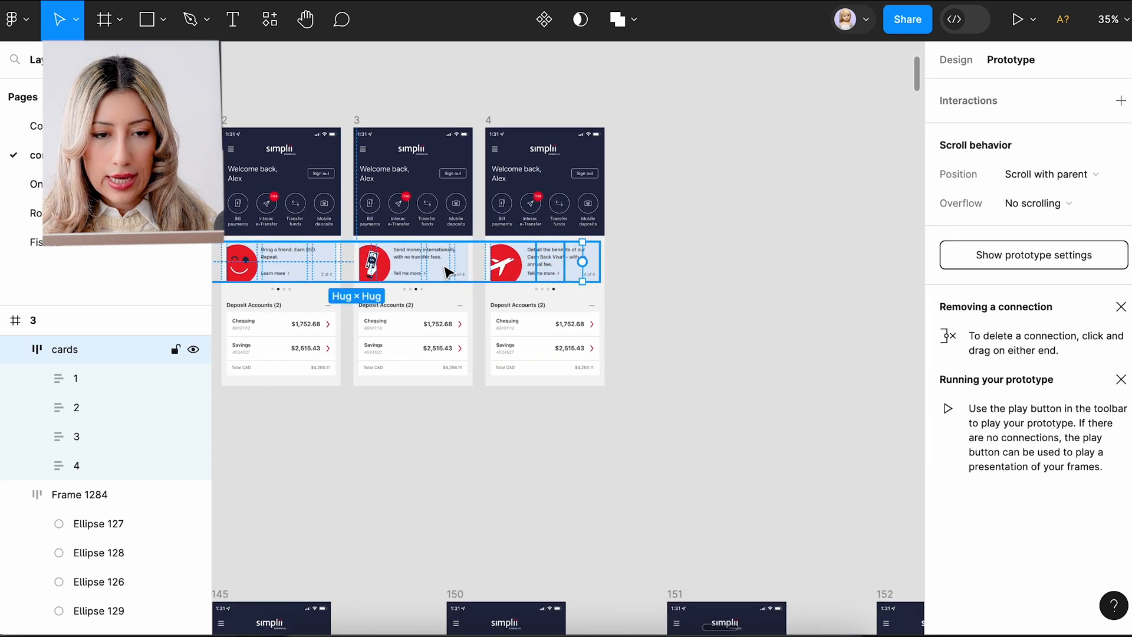
{"action": "left_click", "coordinate": [389, 87]}
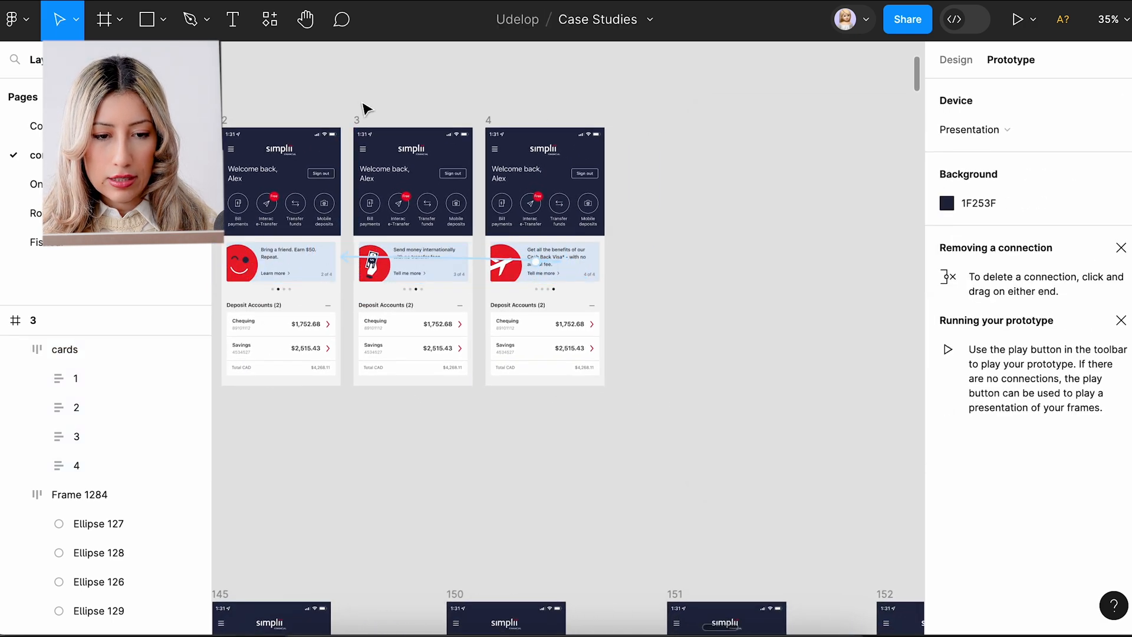
{"action": "left_click", "coordinate": [417, 280]}
{"action": "left_click", "coordinate": [1121, 102]}
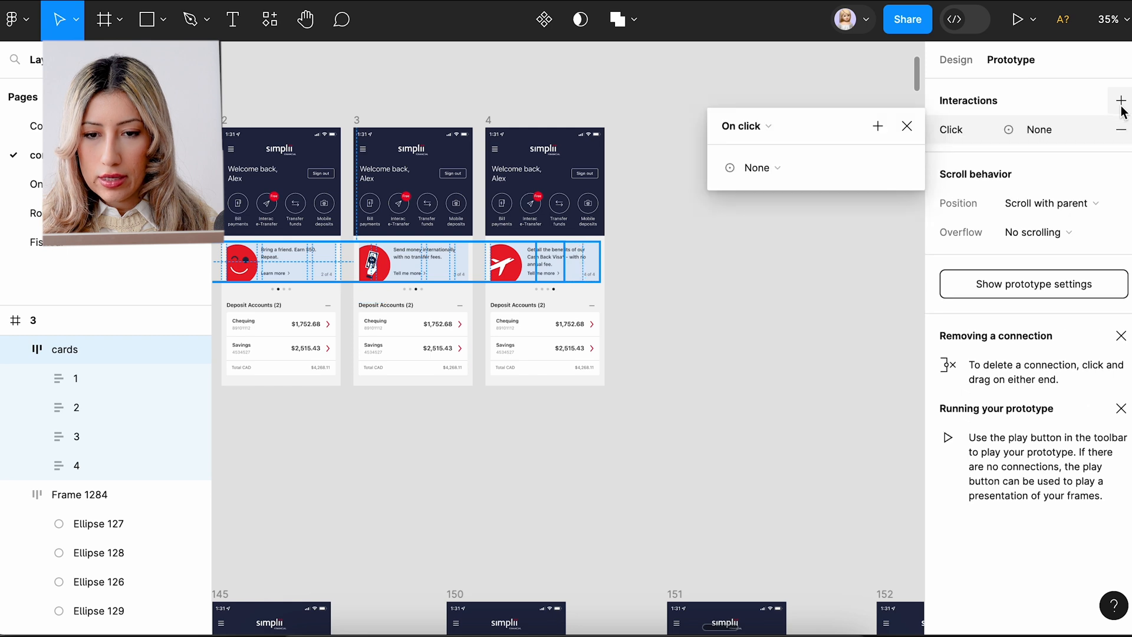
{"action": "left_click", "coordinate": [770, 127]}
{"action": "left_click", "coordinate": [769, 149]}
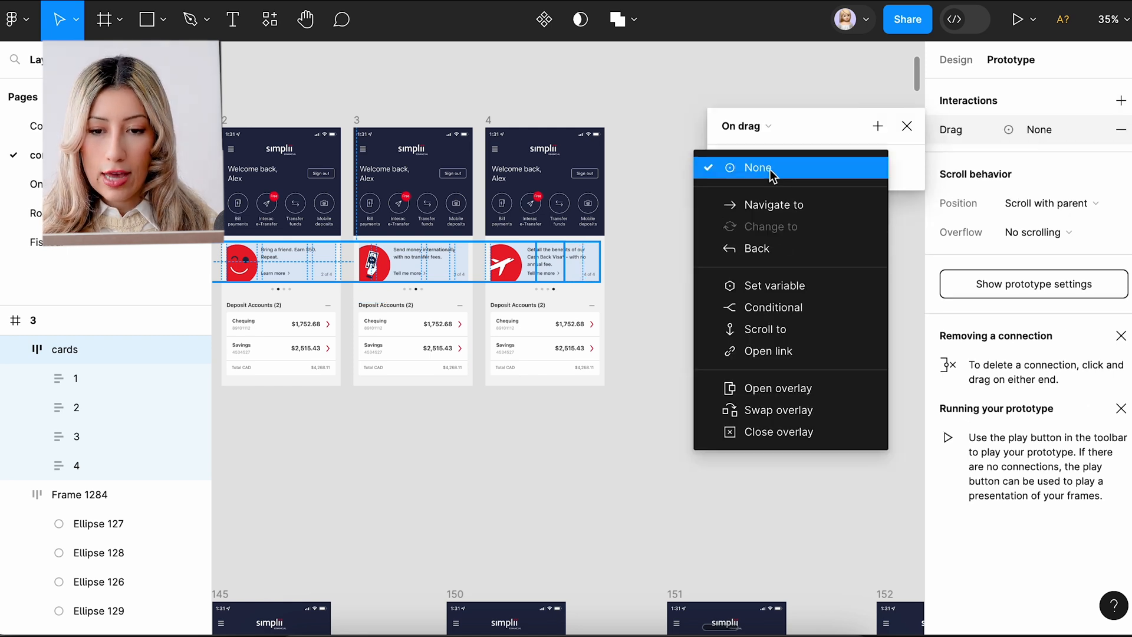
{"action": "left_click", "coordinate": [791, 205]}
{"action": "left_click", "coordinate": [824, 408]}
{"action": "scroll", "coordinate": [679, 407], "scroll_direction": "left", "scroll_amount": 3}
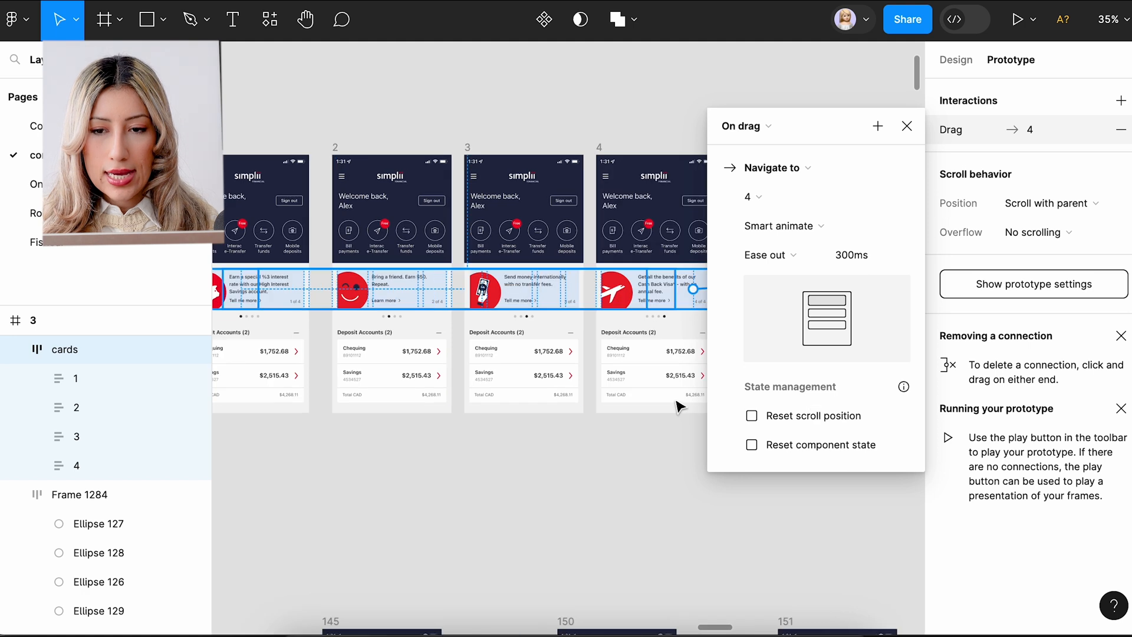
{"action": "left_click", "coordinate": [906, 126]}
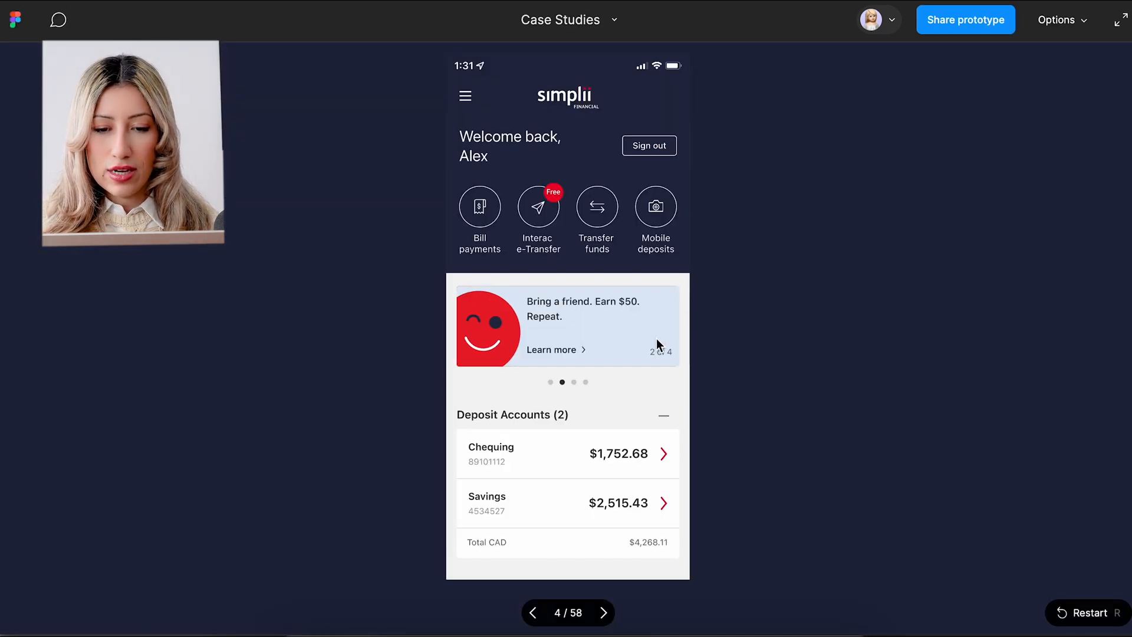
Test the carousel in the prototype preview by swiping left from the "Bring a friend" card through the following cards
{"action": "left_click_drag", "start_coordinate": [659, 345], "coordinate": [488, 344]}
{"action": "left_click_drag", "start_coordinate": [586, 334], "coordinate": [494, 332]}
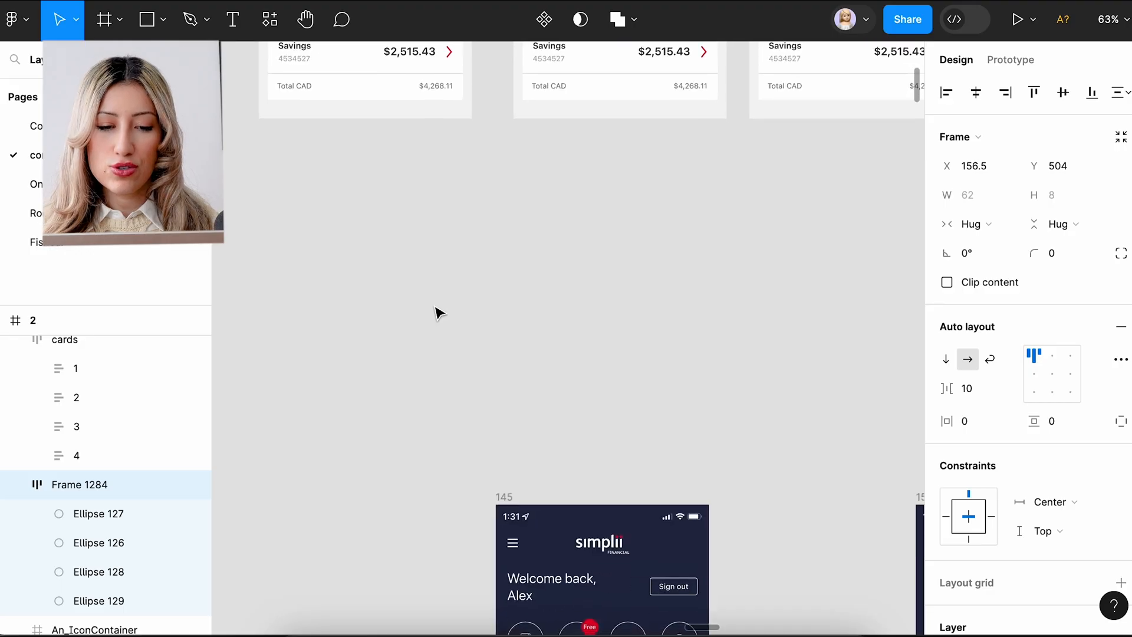
Preview the finished prototype from frame 145 and swipe left through all four cards, from the High Interest Savings offer to the Cash Back Visa offer
{"action": "scroll", "coordinate": [437, 309], "scroll_direction": "down", "scroll_amount": 5}
{"action": "left_click", "coordinate": [442, 390]}
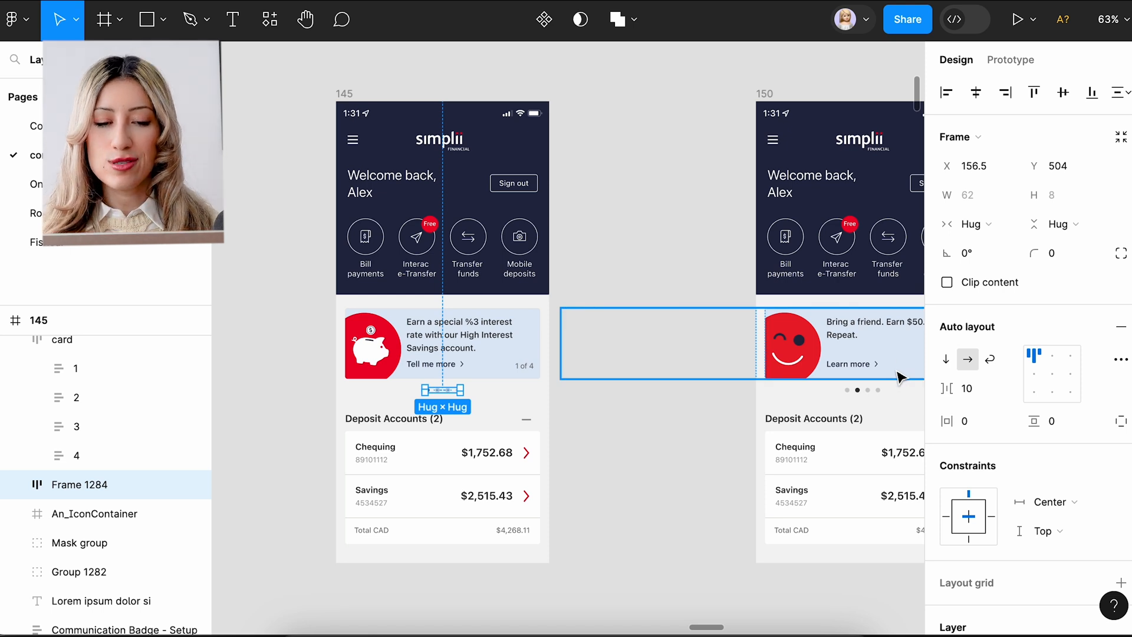
{"action": "scroll", "coordinate": [378, 177], "scroll_direction": "right", "scroll_amount": 1}
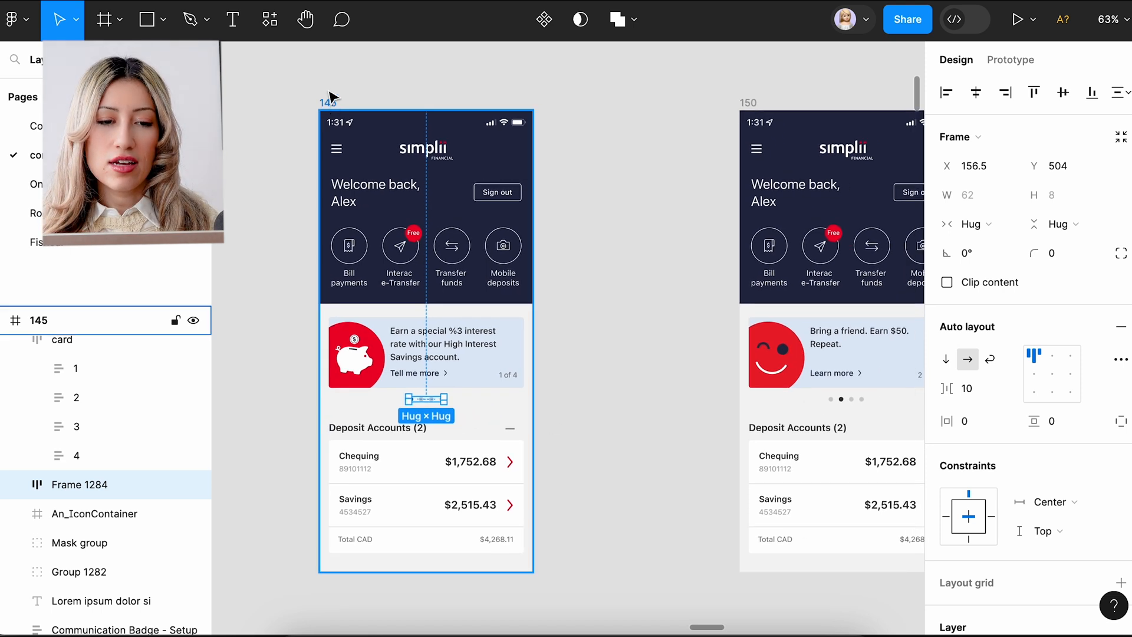
{"action": "left_click", "coordinate": [327, 97]}
{"action": "left_click", "coordinate": [335, 98]}
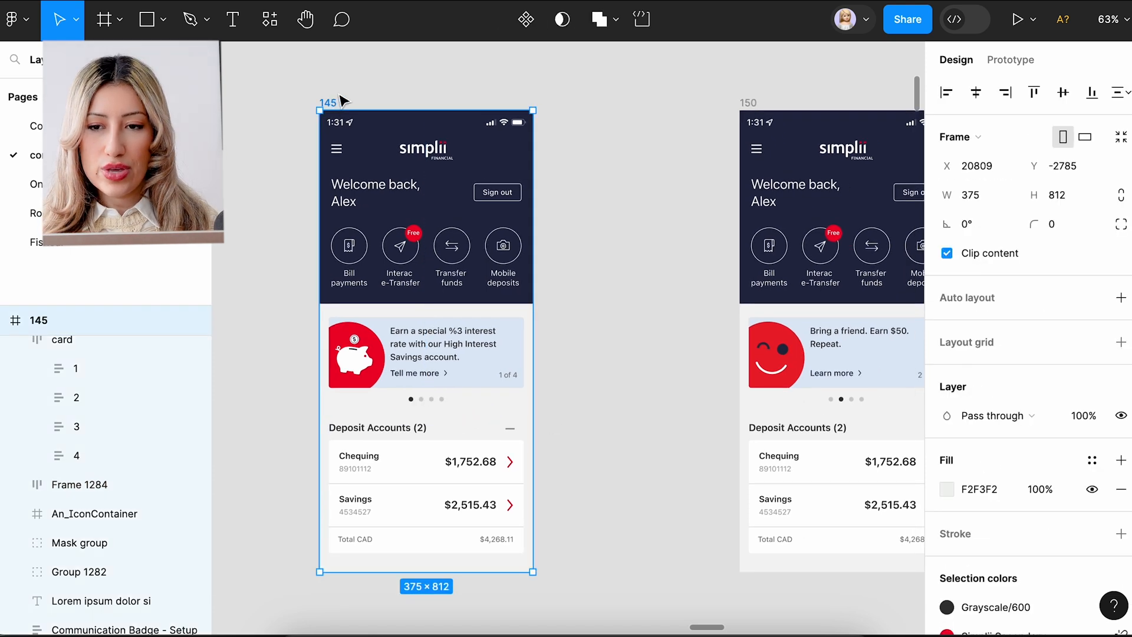
{"action": "left_click", "coordinate": [1016, 24]}
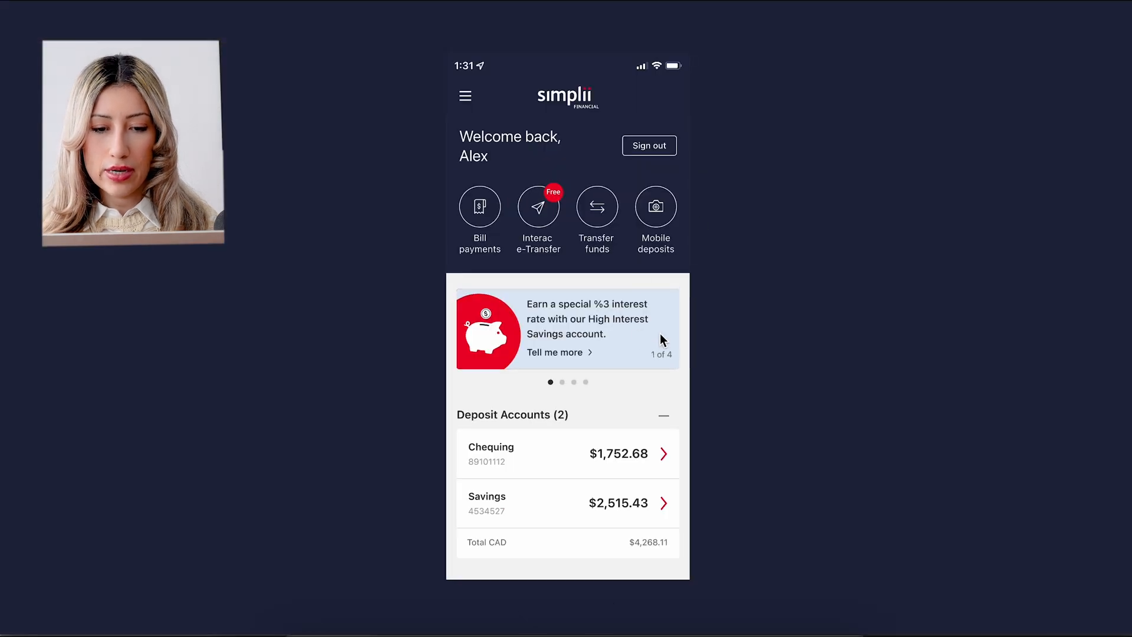
{"action": "left_click_drag", "start_coordinate": [655, 340], "coordinate": [484, 333]}
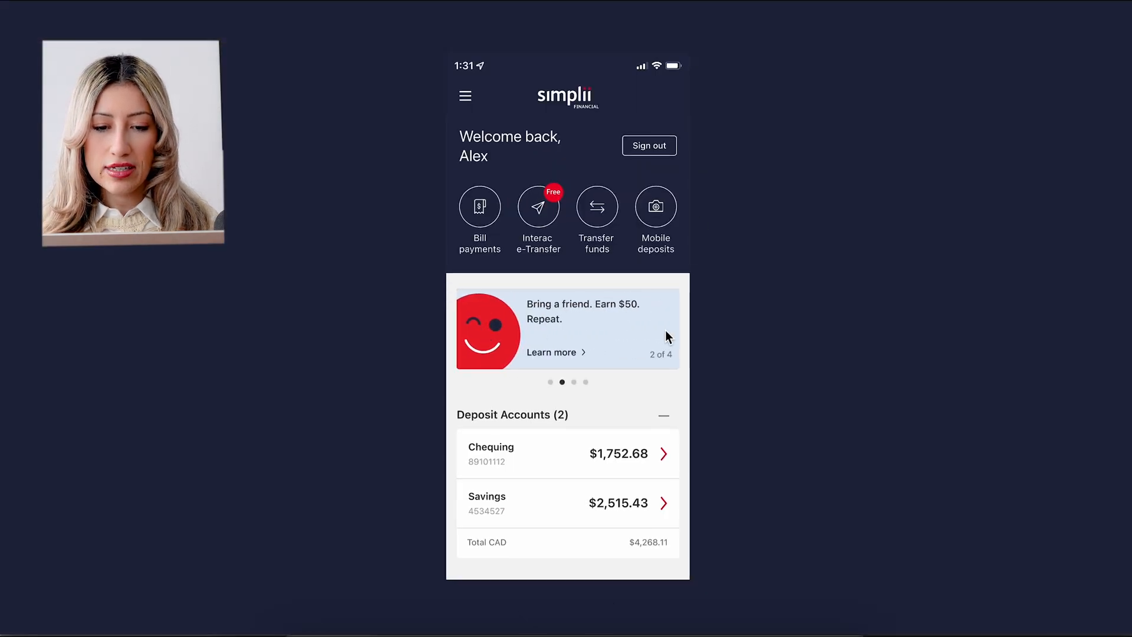
{"action": "left_click_drag", "start_coordinate": [669, 337], "coordinate": [479, 339]}
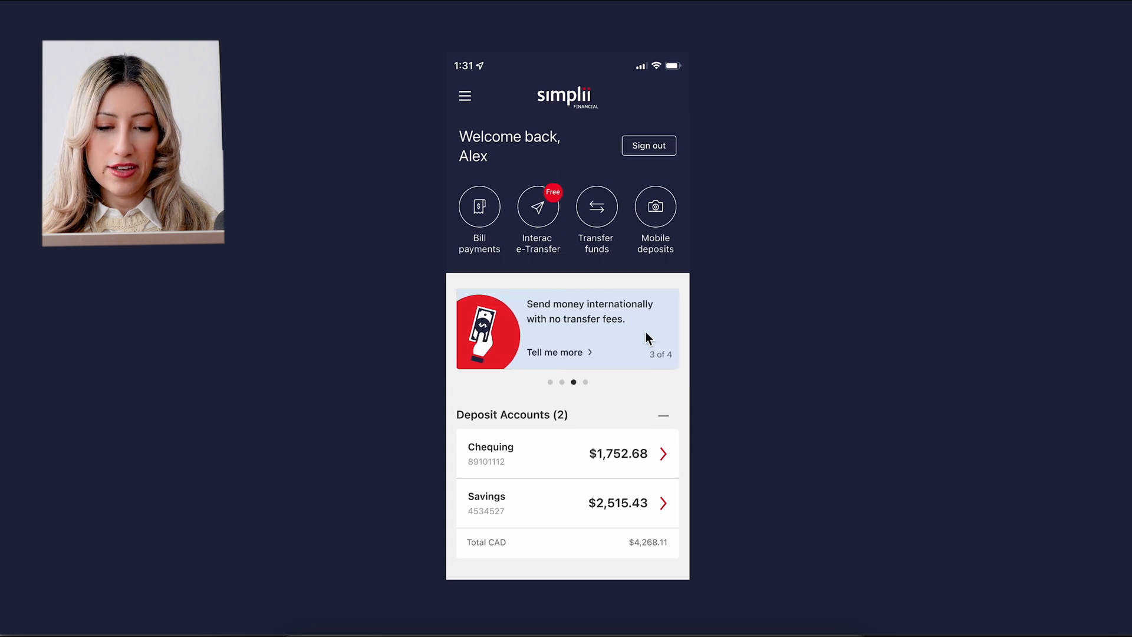
{"action": "left_click_drag", "start_coordinate": [663, 333], "coordinate": [474, 332]}
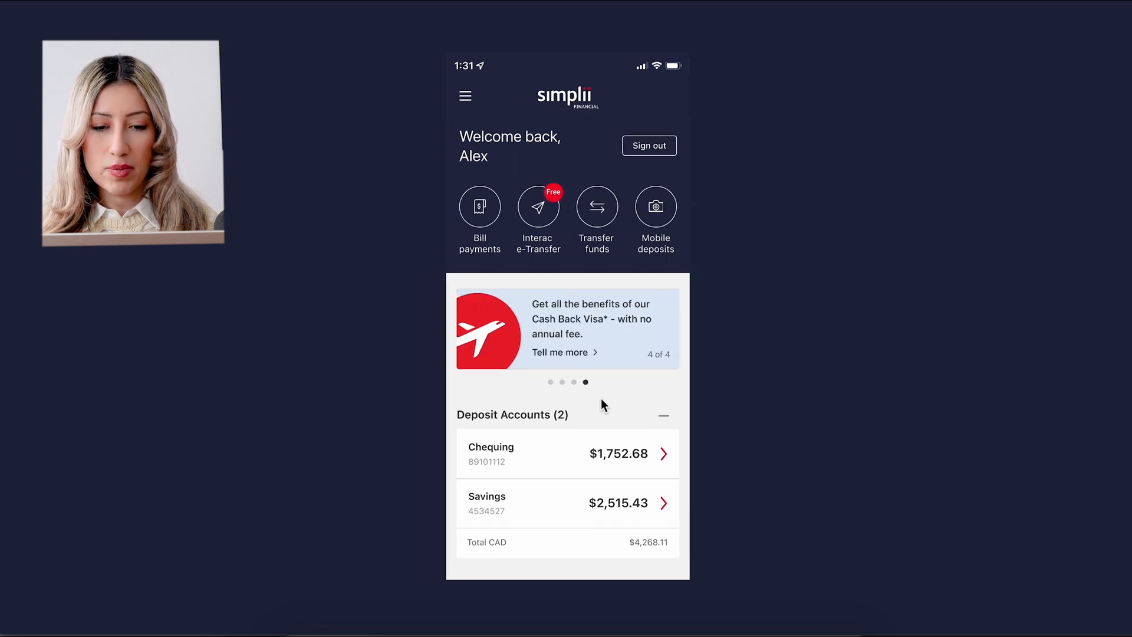